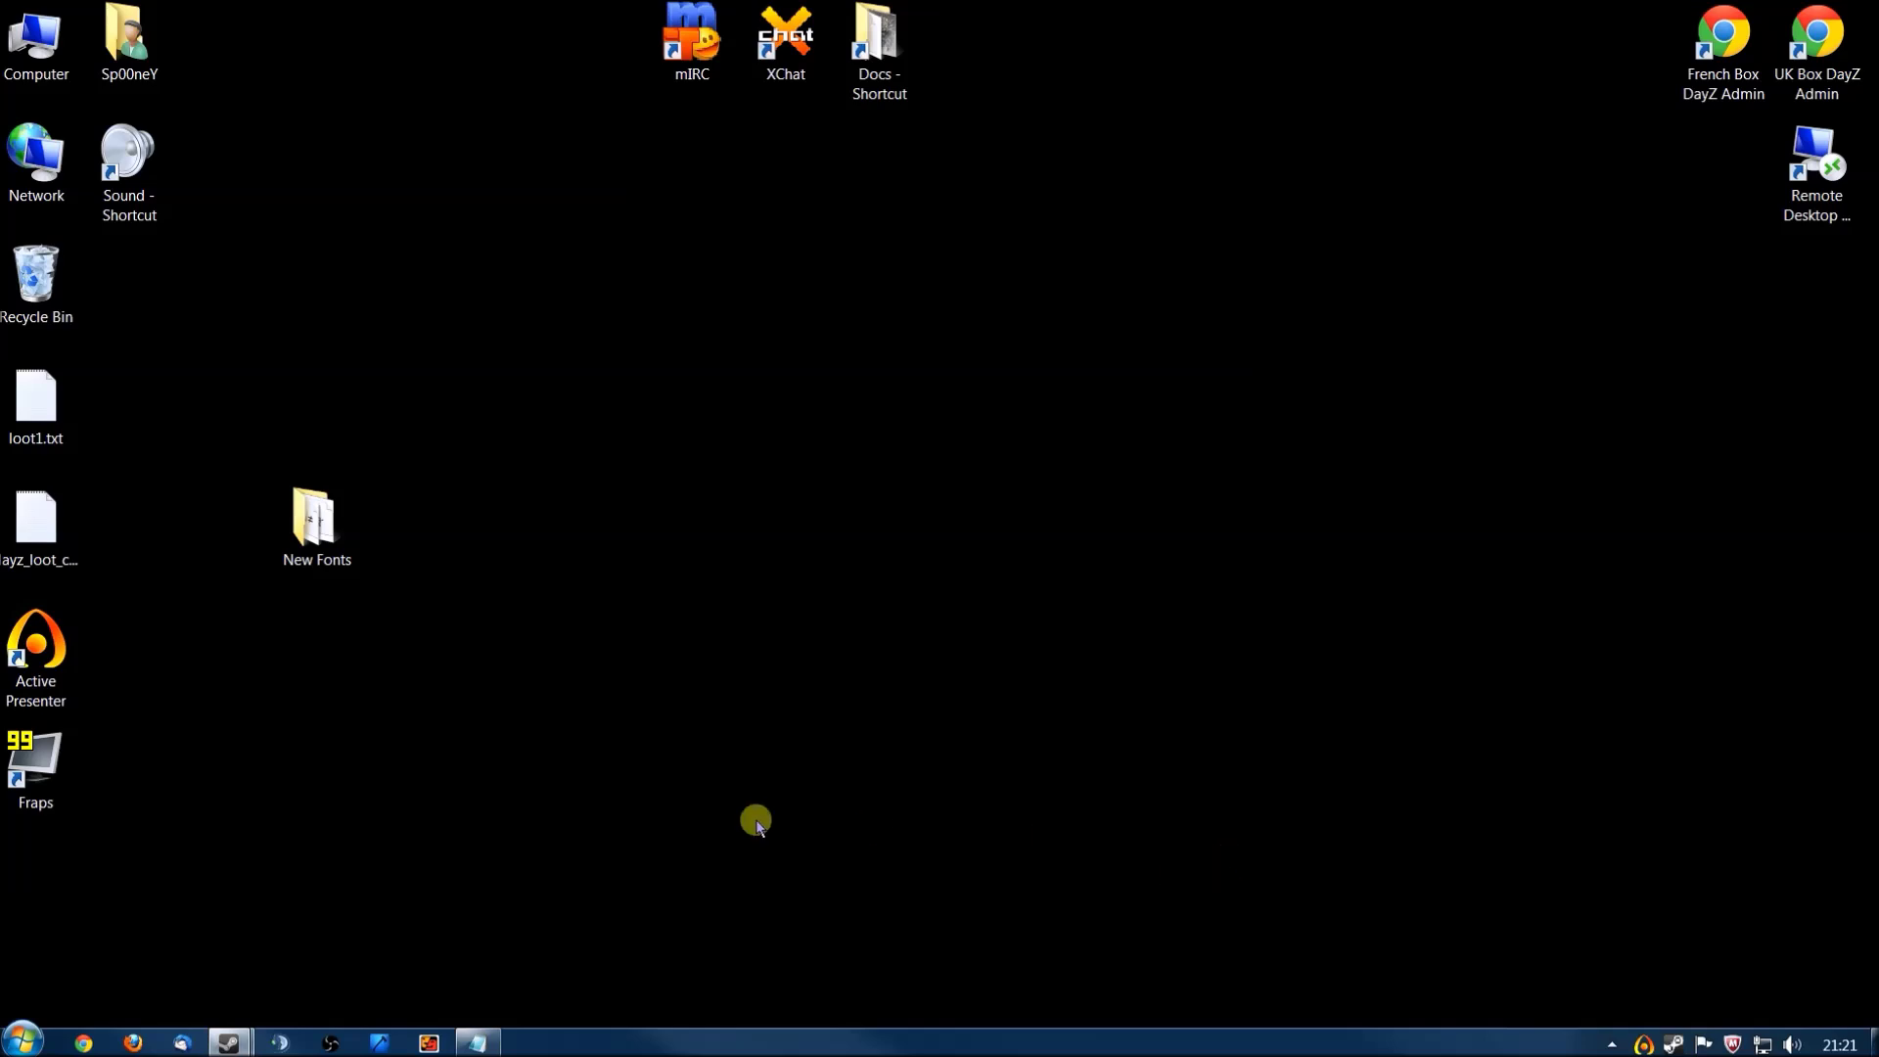
Check in DayZ Commander's install/update list whether the DayZ Epoch mod is installed and up to date.
left_click(387, 1043)
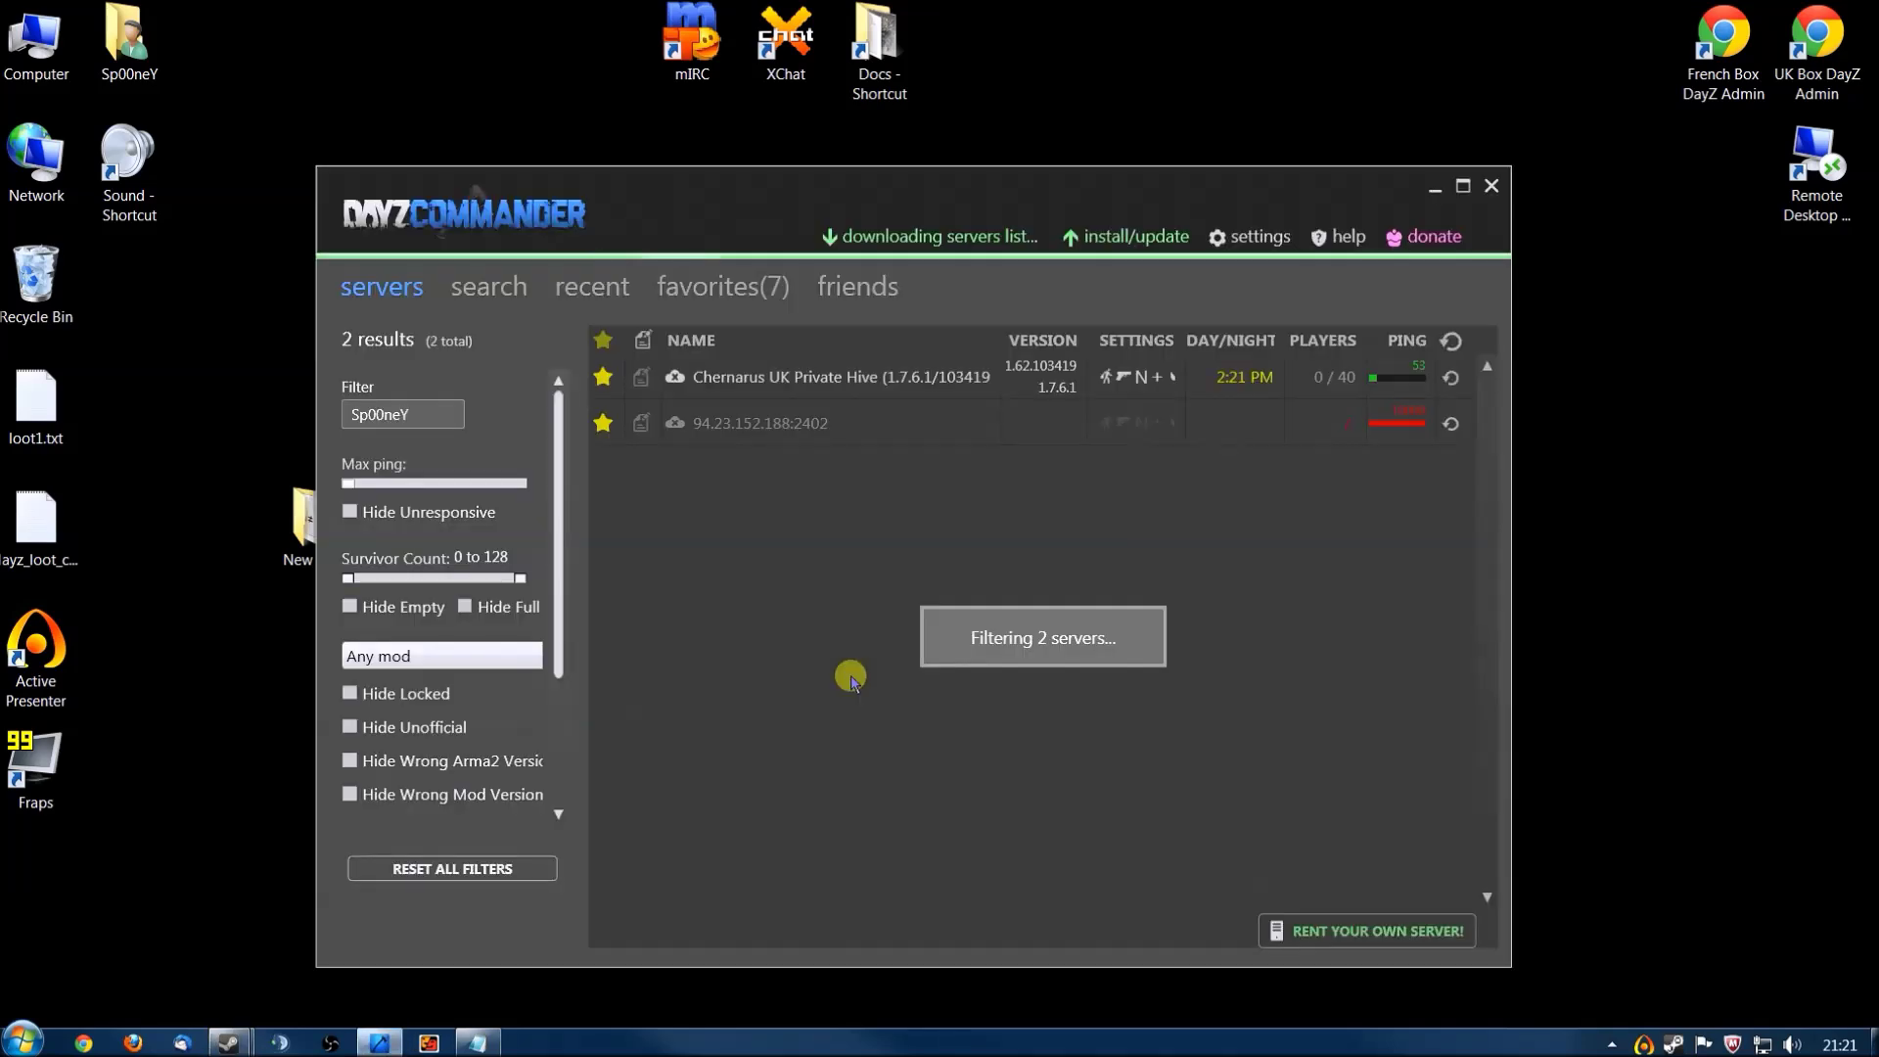
left_click(1125, 237)
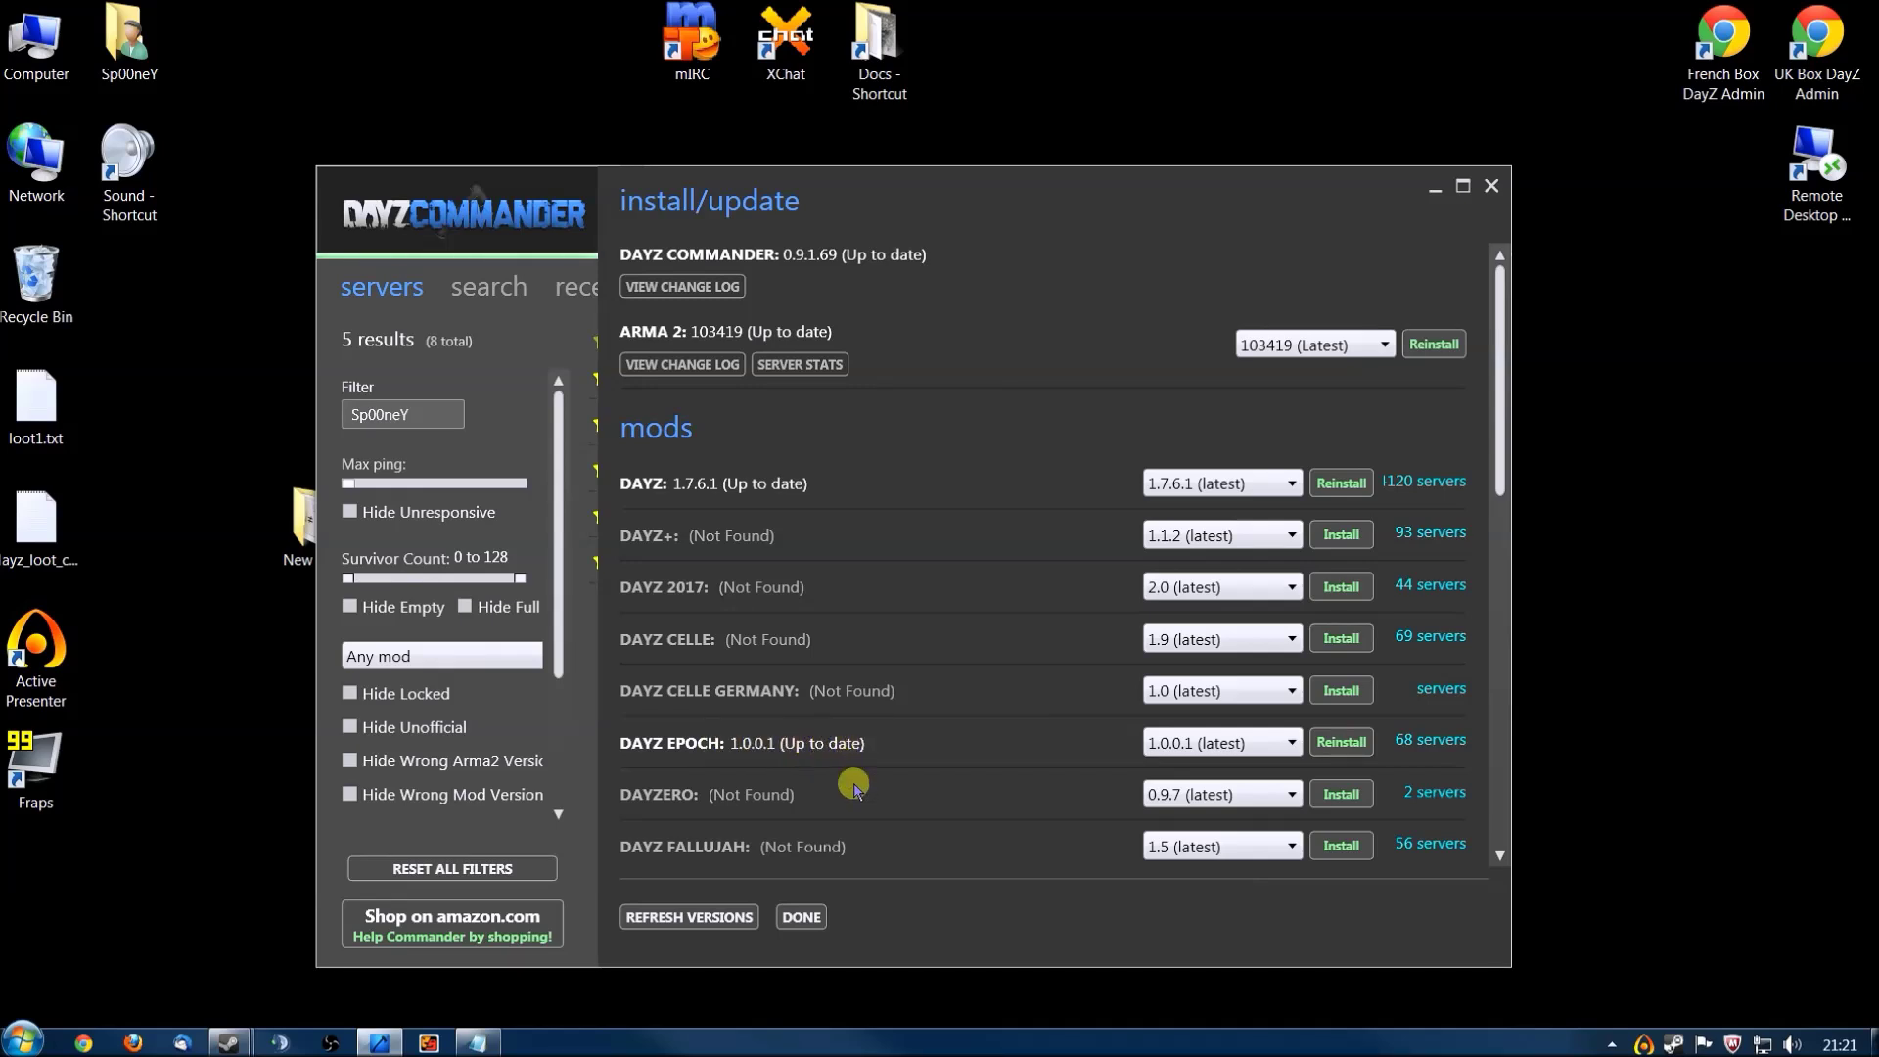
left_click(801, 917)
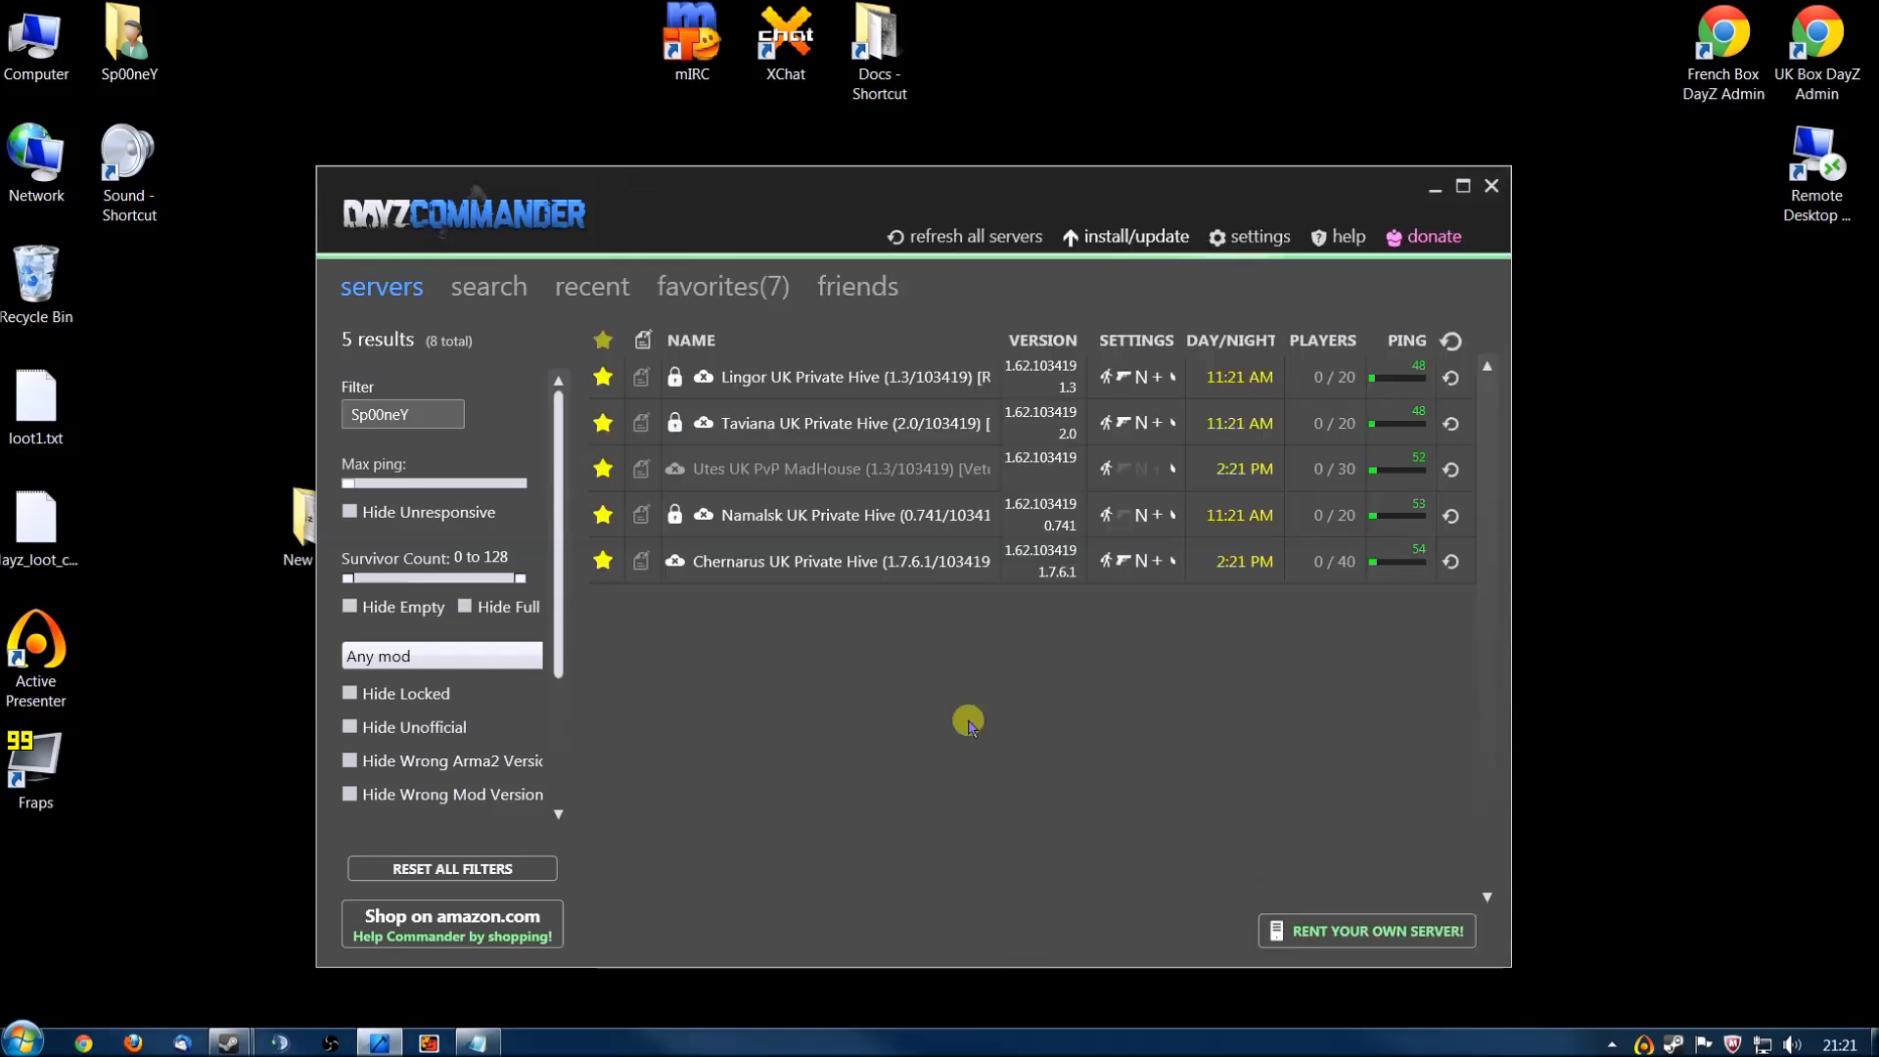
left_click(1492, 188)
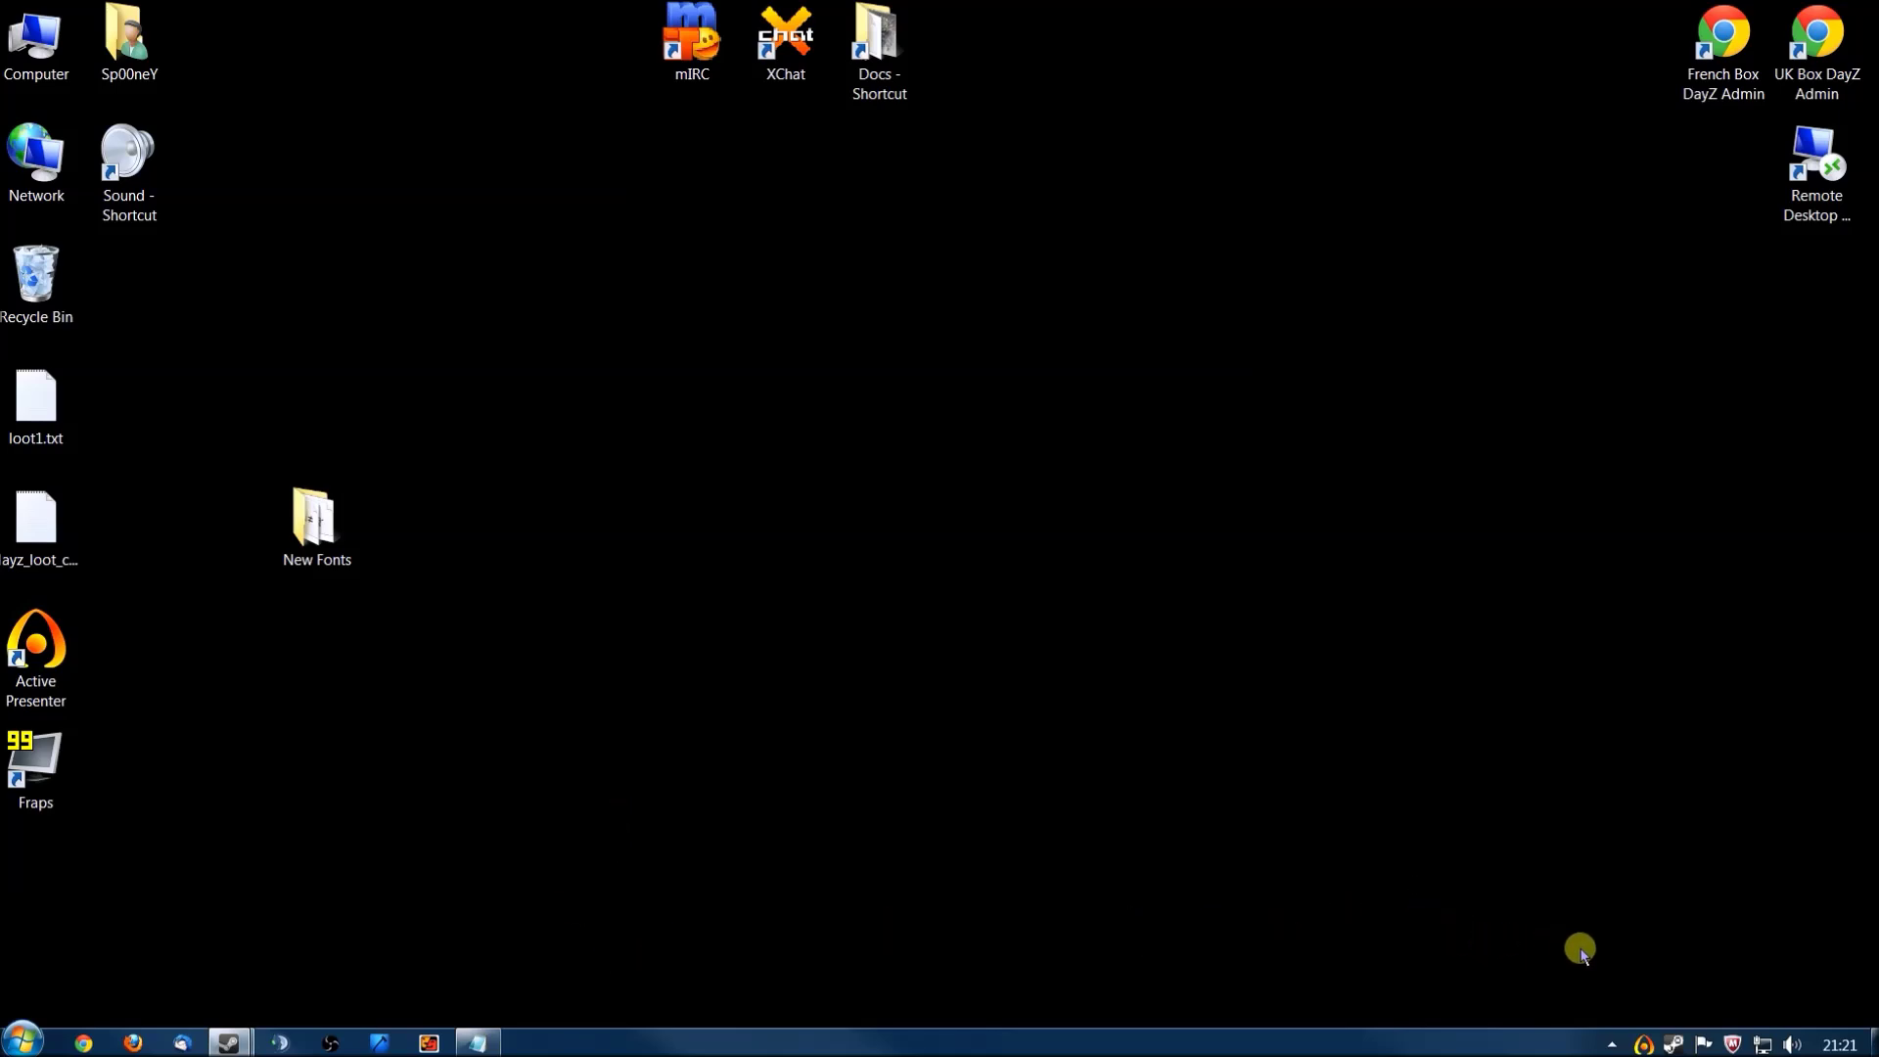
Switch to Steam and start adding a non-Steam game to the library by browsing for its program file.
left_click(1675, 1043)
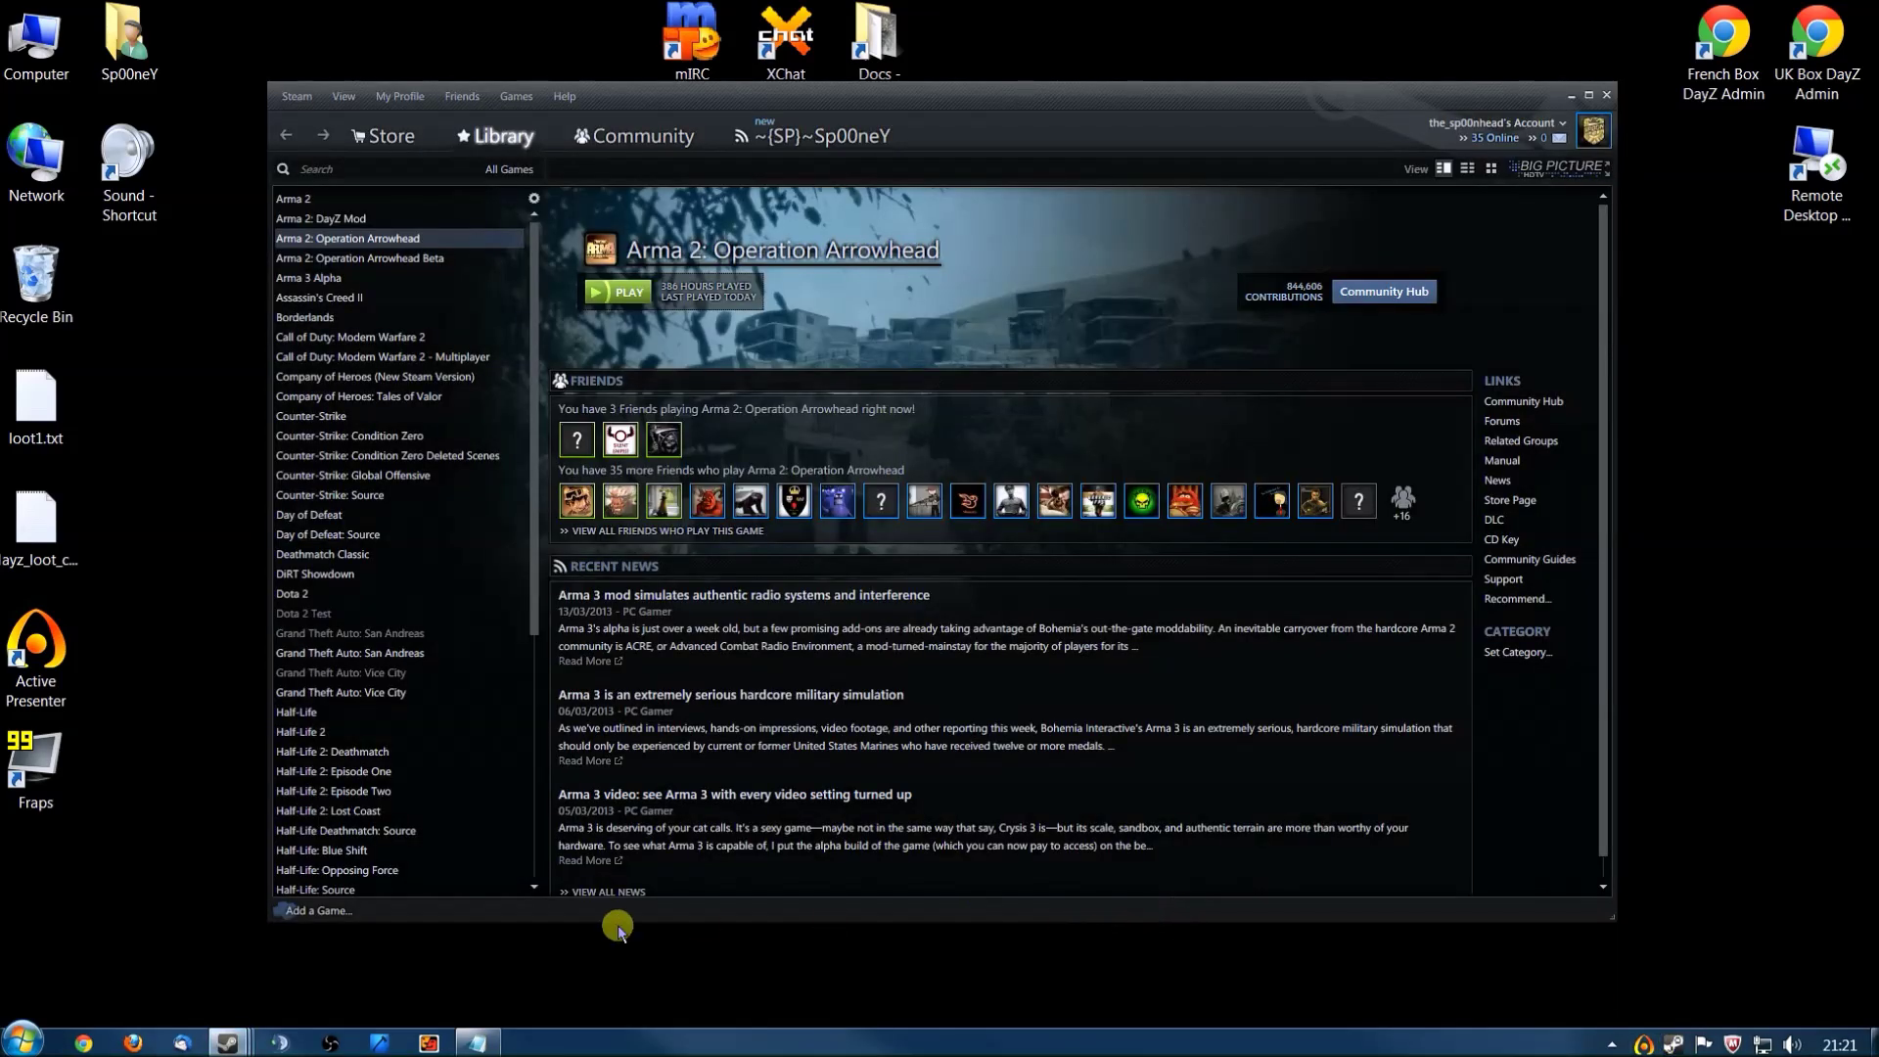
left_click(318, 915)
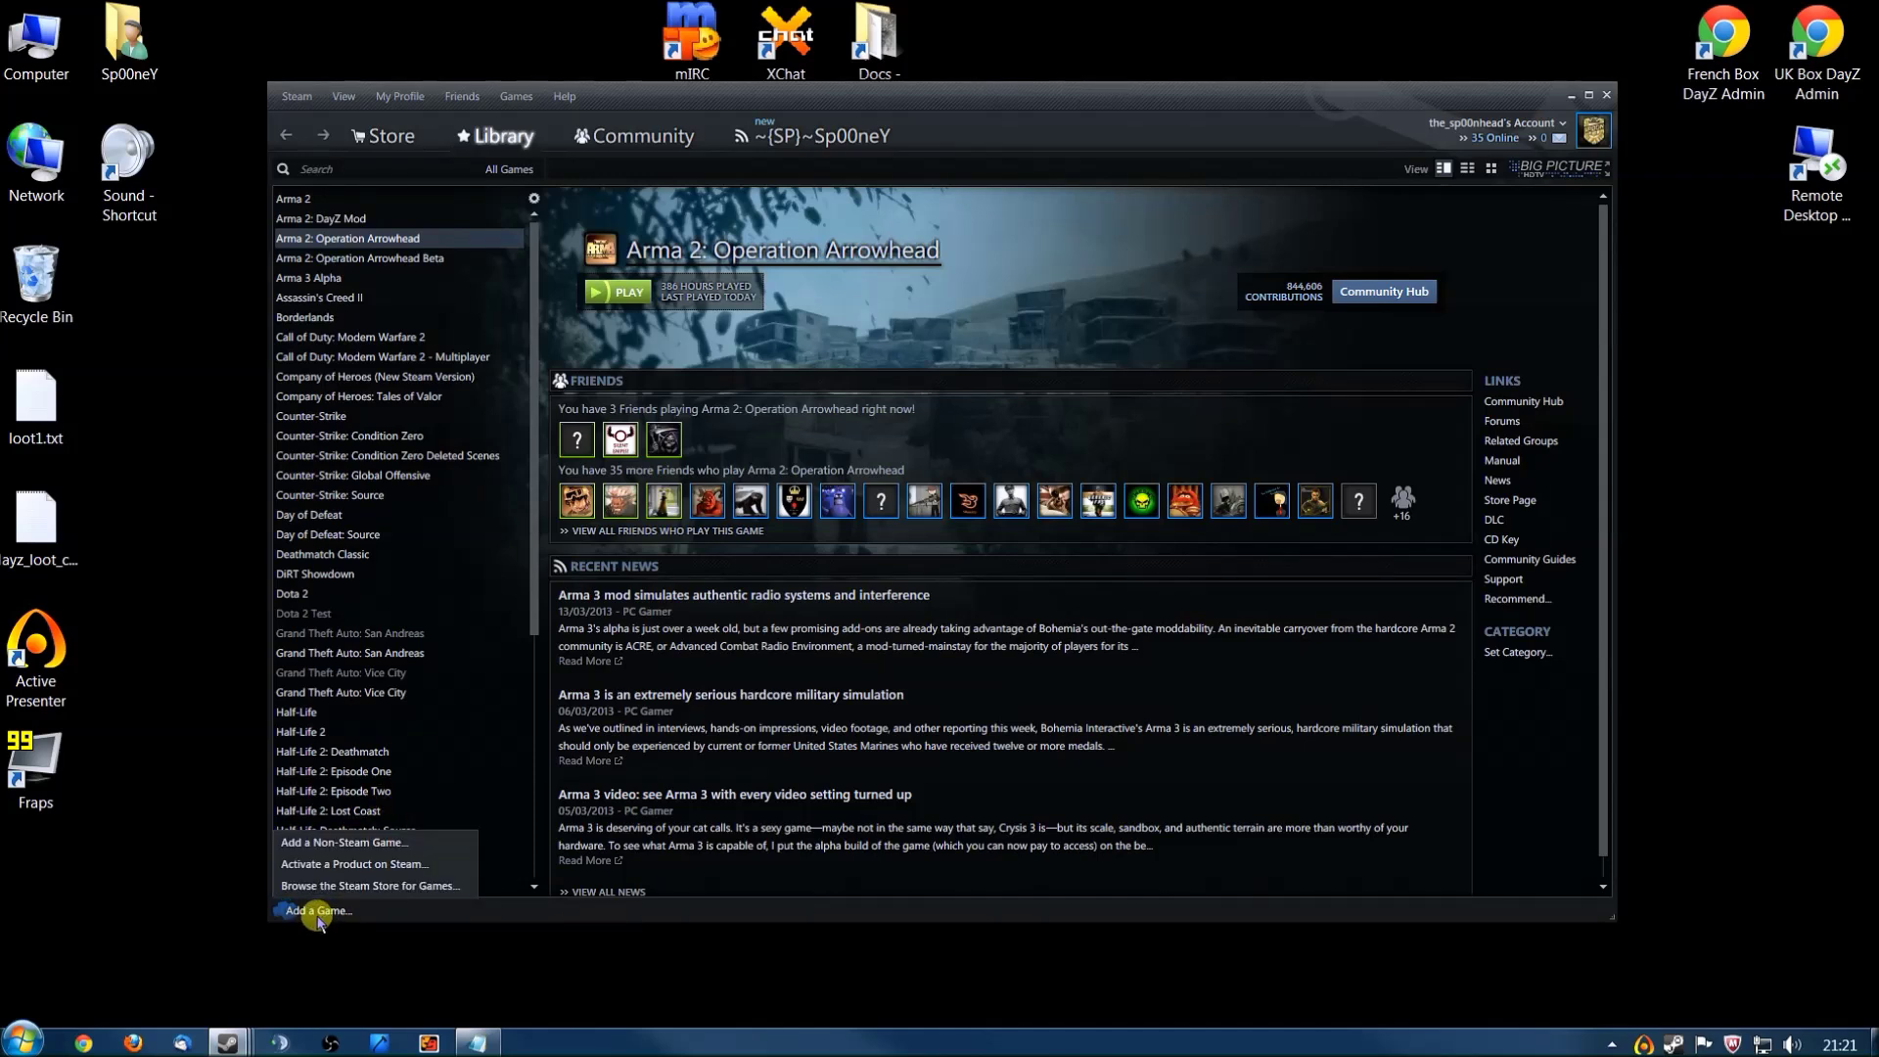
left_click(345, 843)
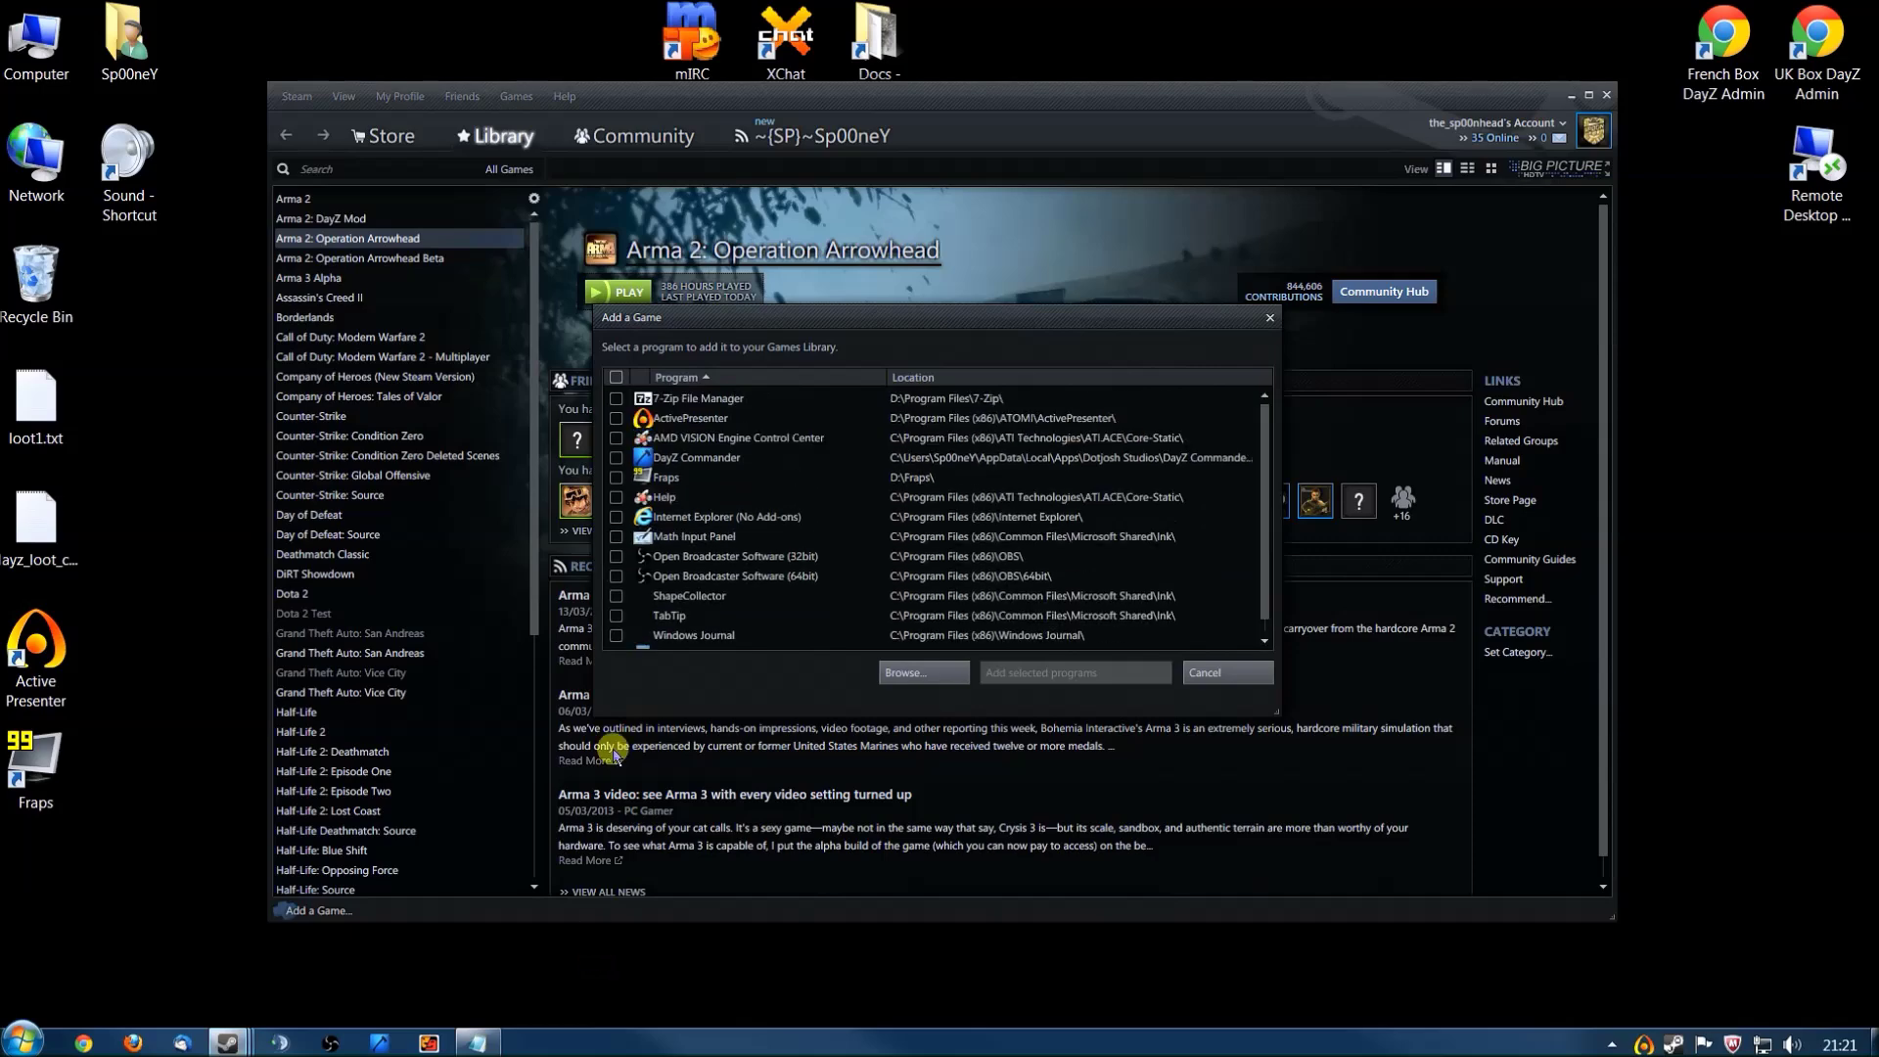
left_click(925, 672)
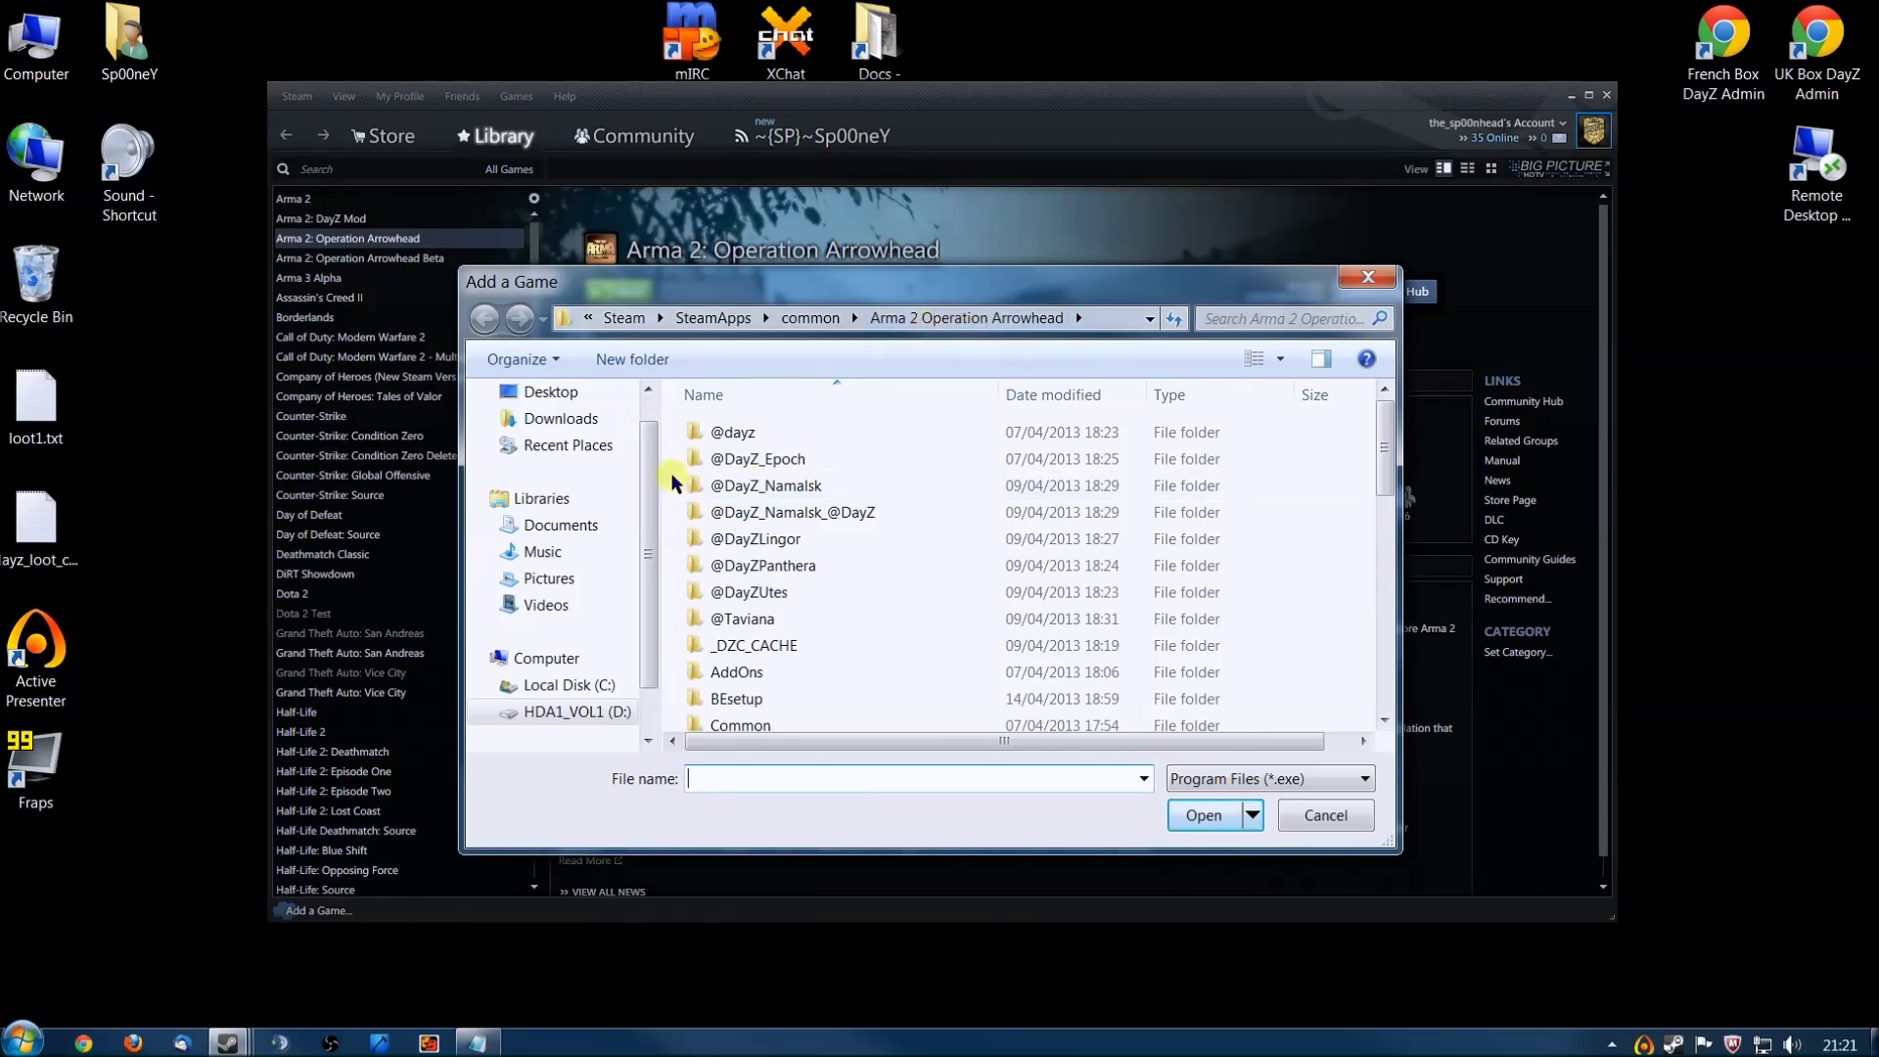
Browse to the folder Program Files (x86)\Steam\SteamApps\common\Arma 2 Operation Arrowhead on the D: drive.
left_click_drag(650, 506, 646, 587)
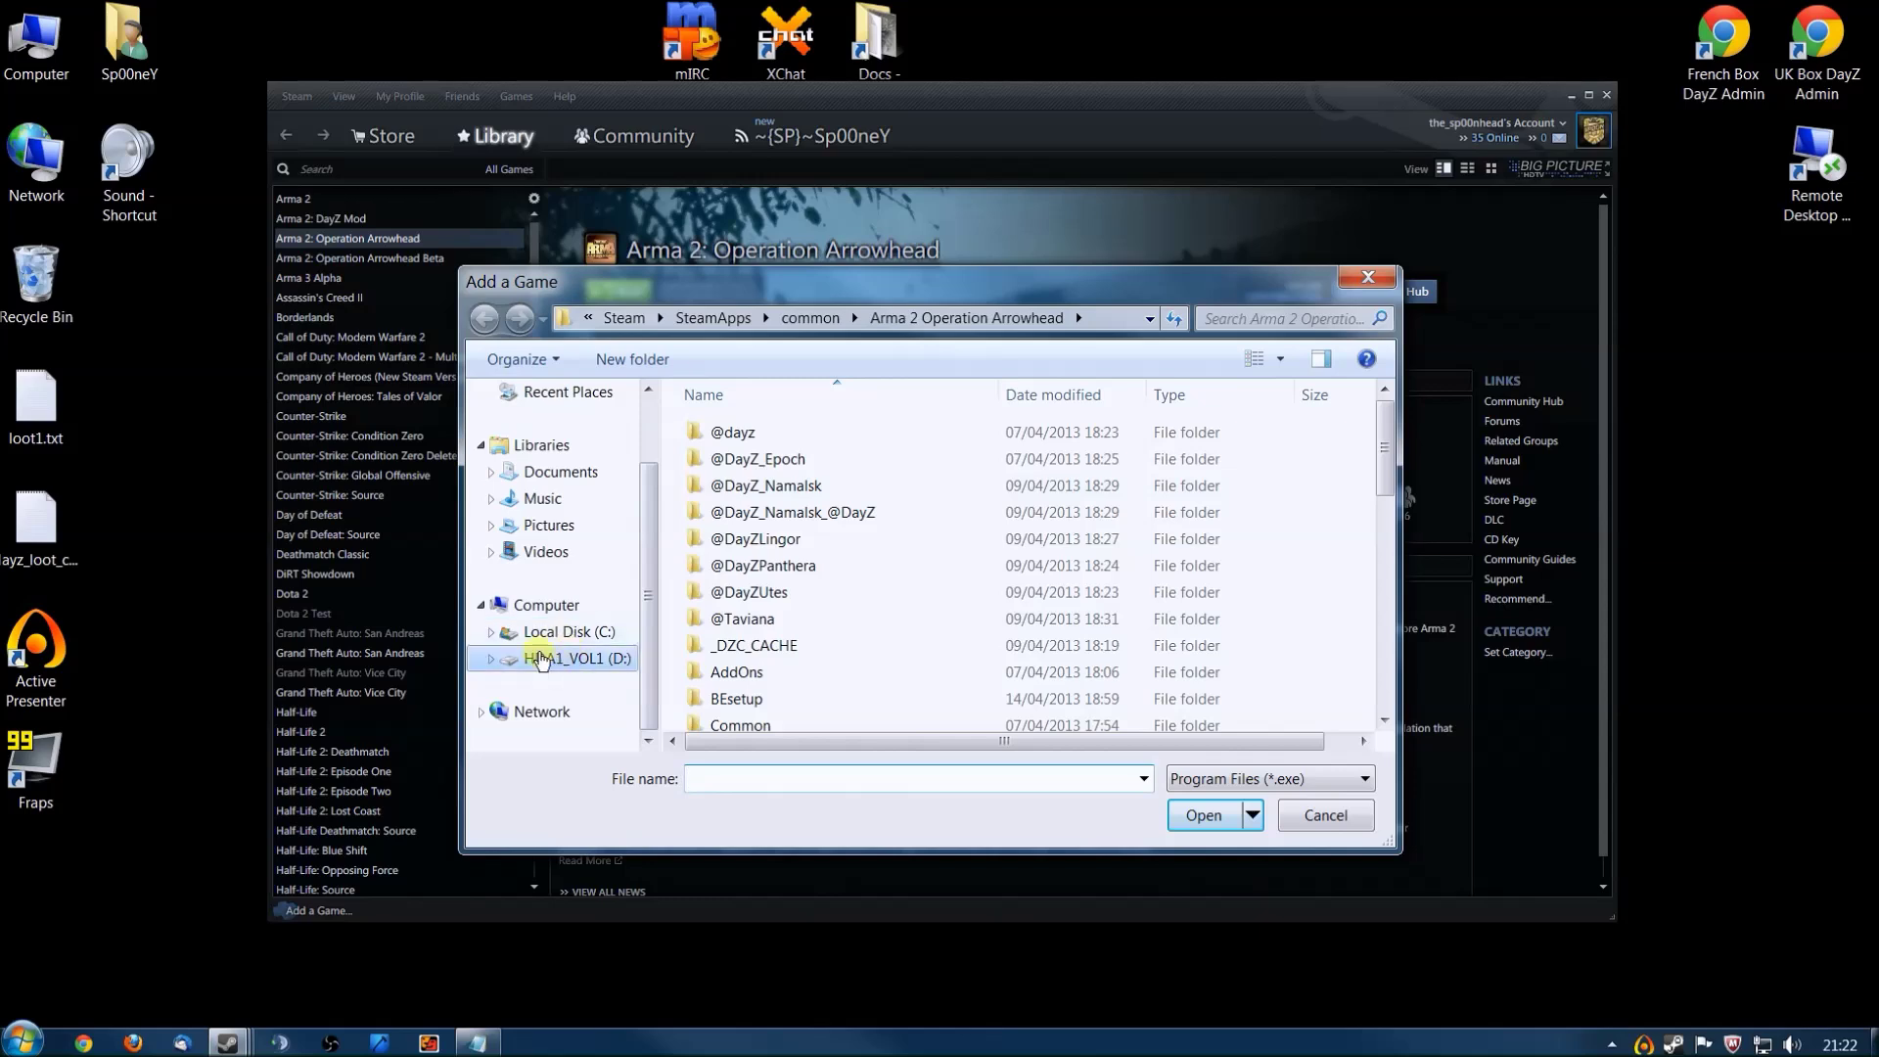
left_click(554, 660)
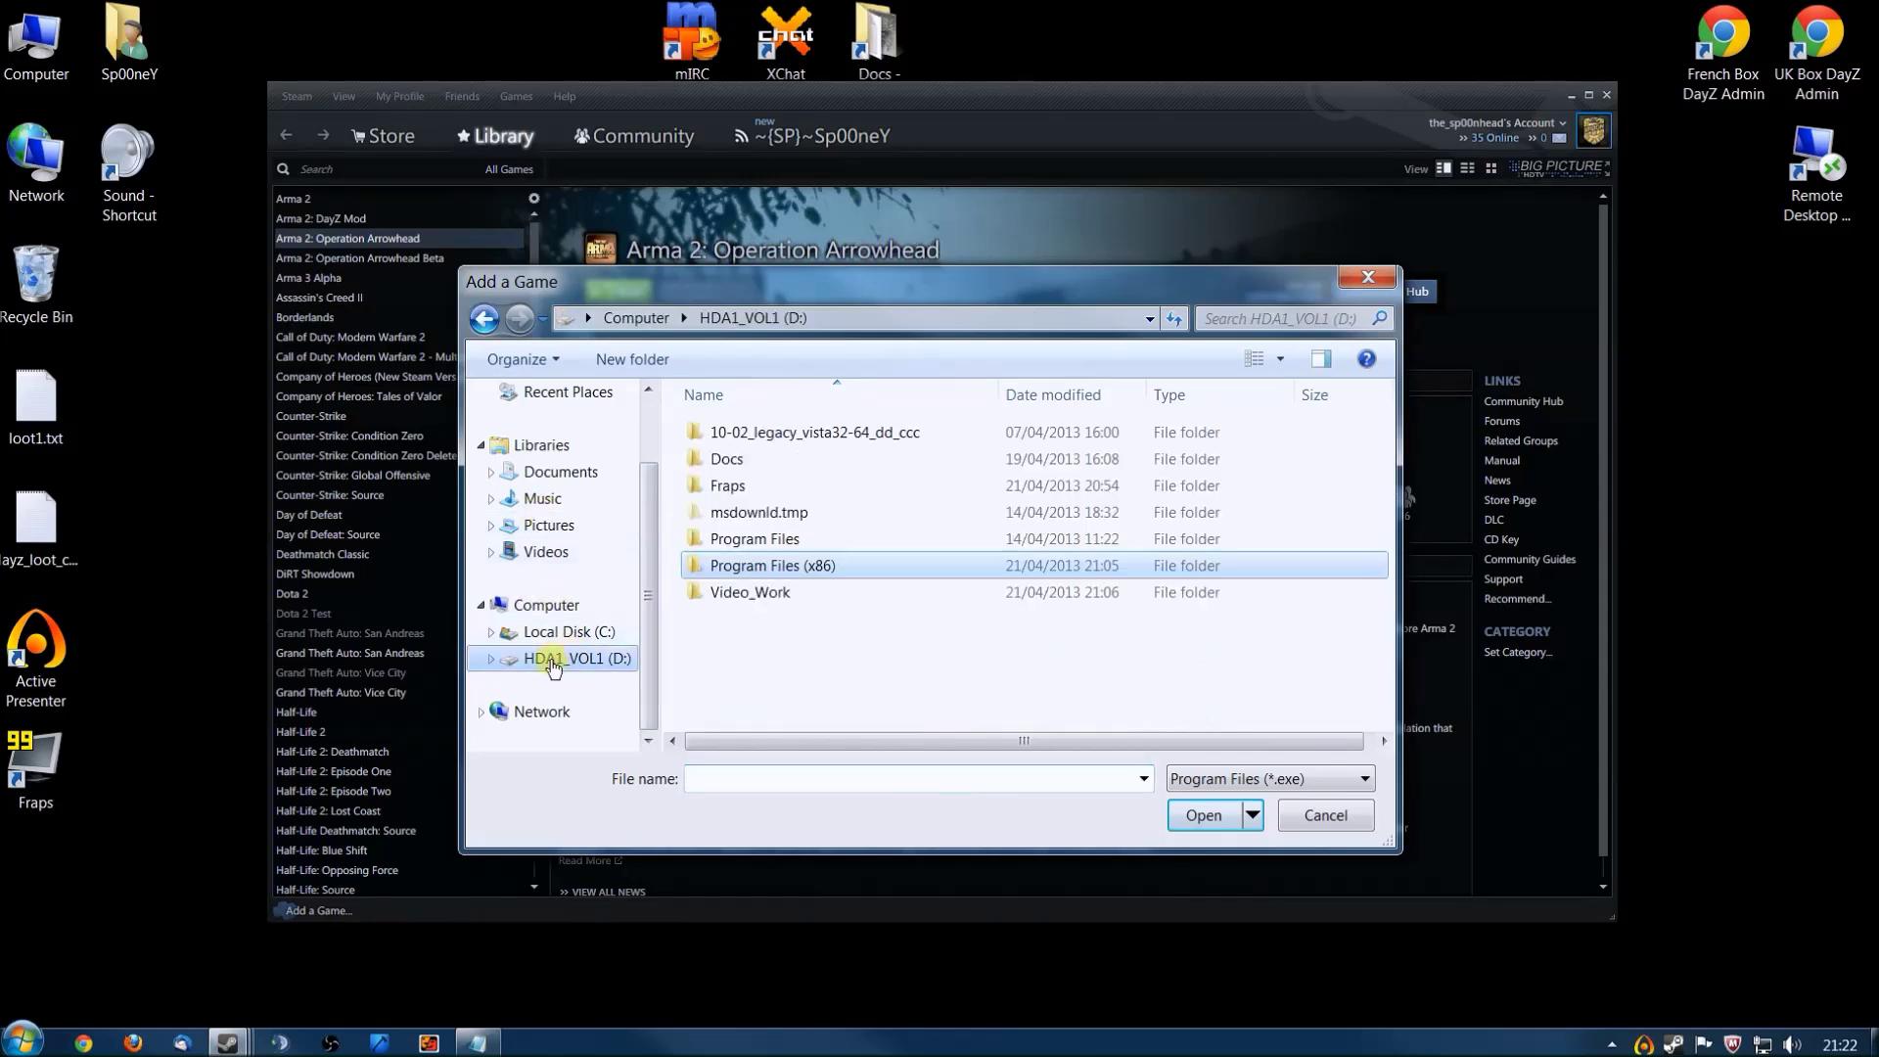
double_click(792, 565)
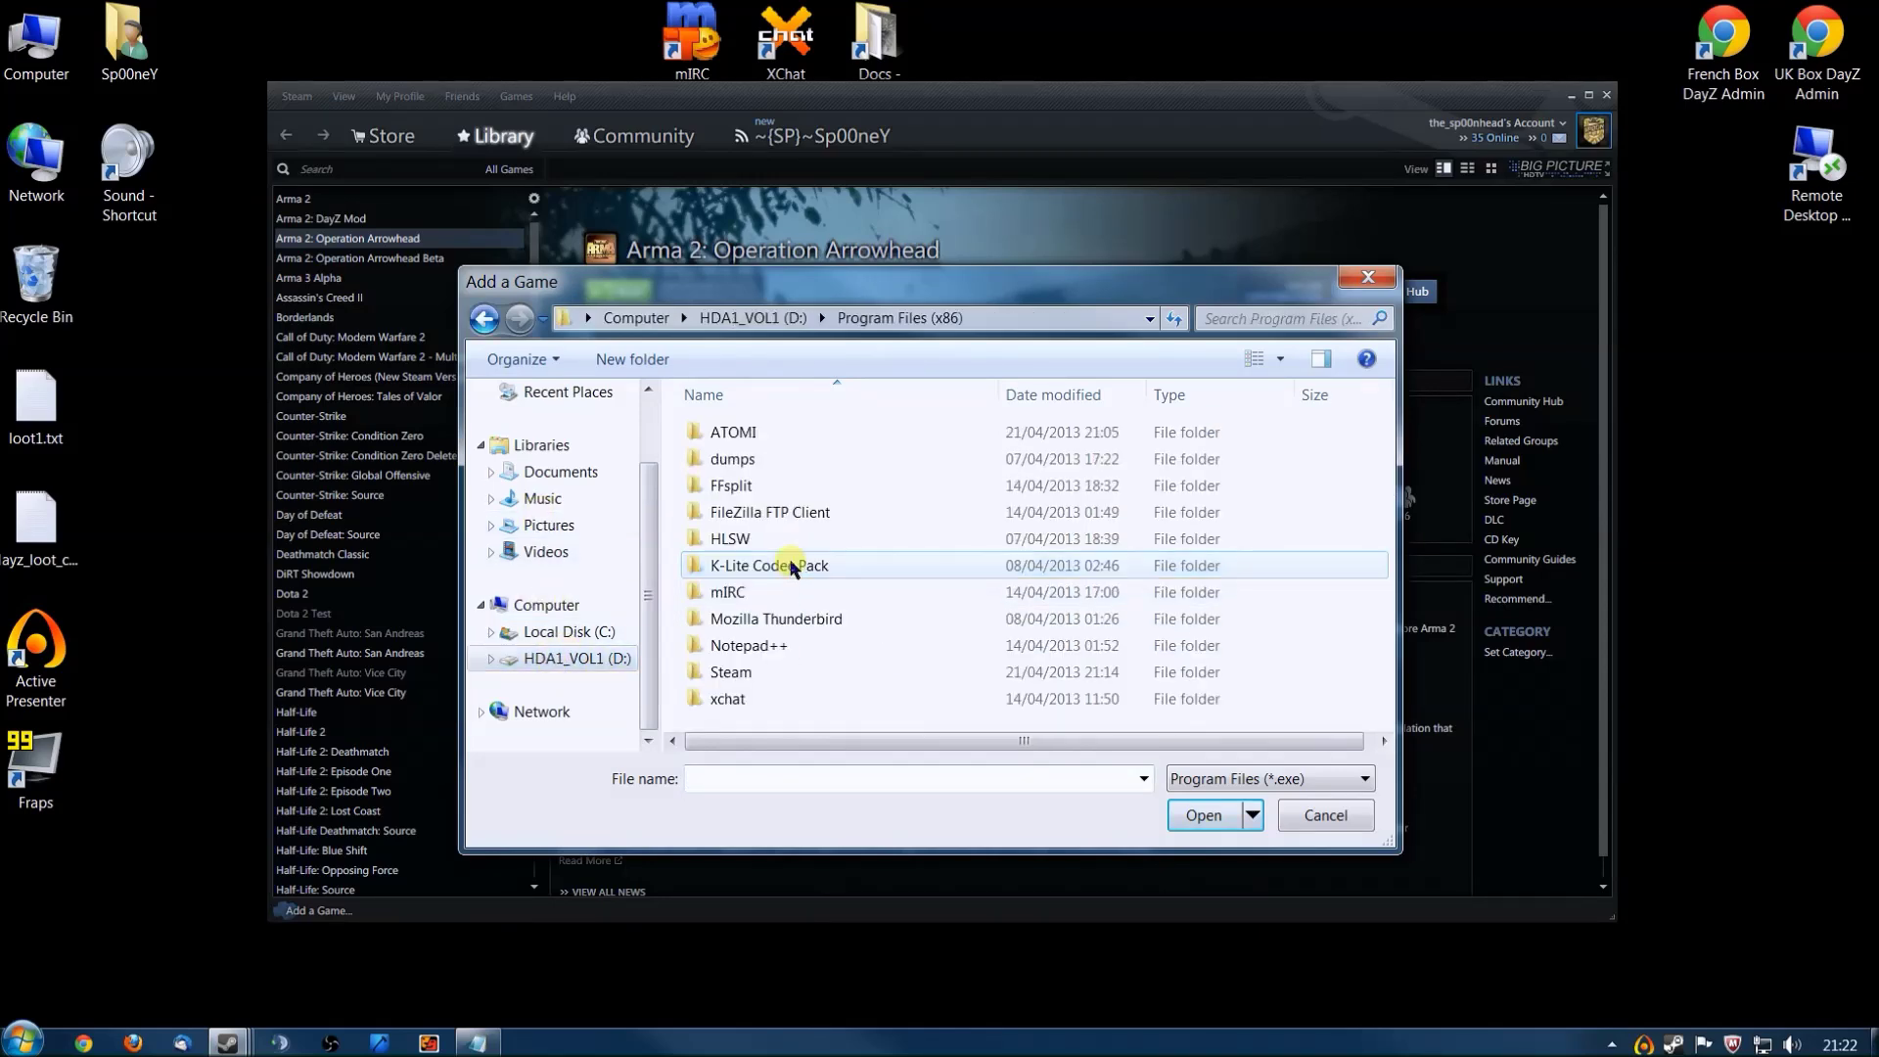
double_click(730, 672)
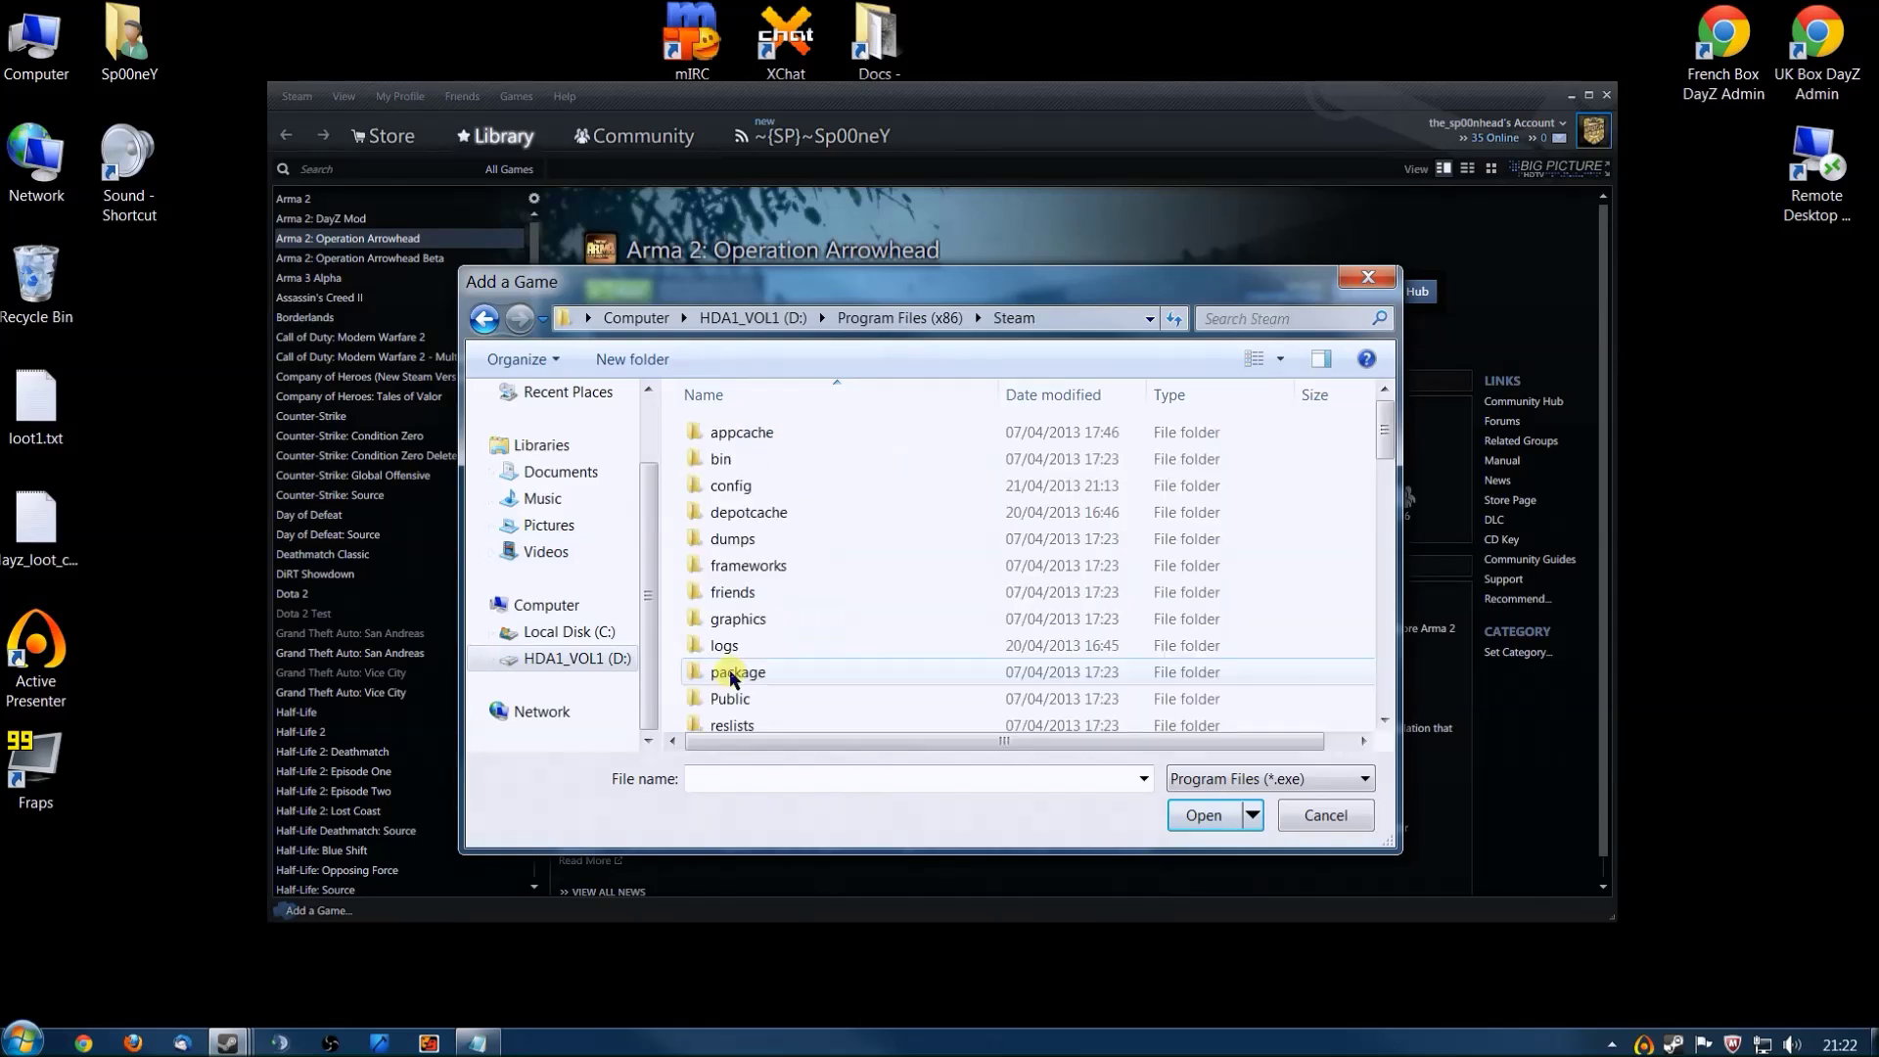
scroll(797, 495, "down", 4)
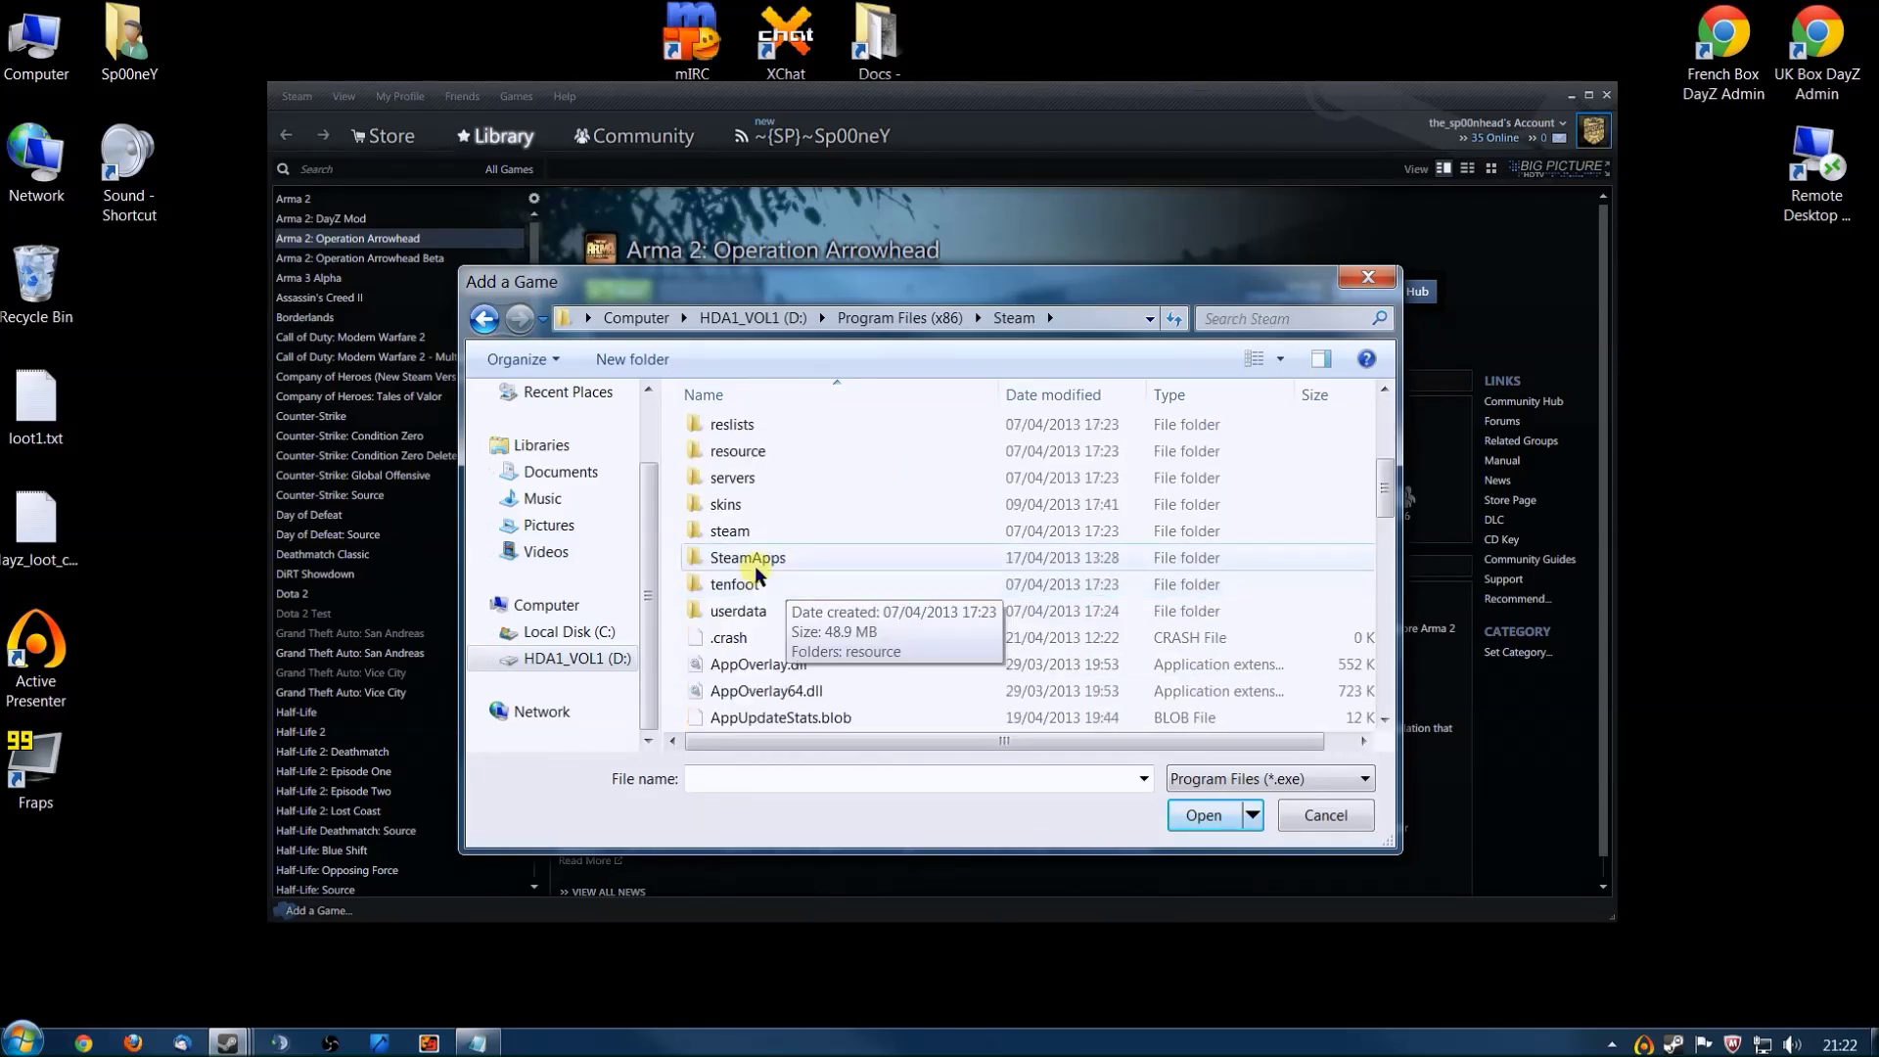
double_click(753, 557)
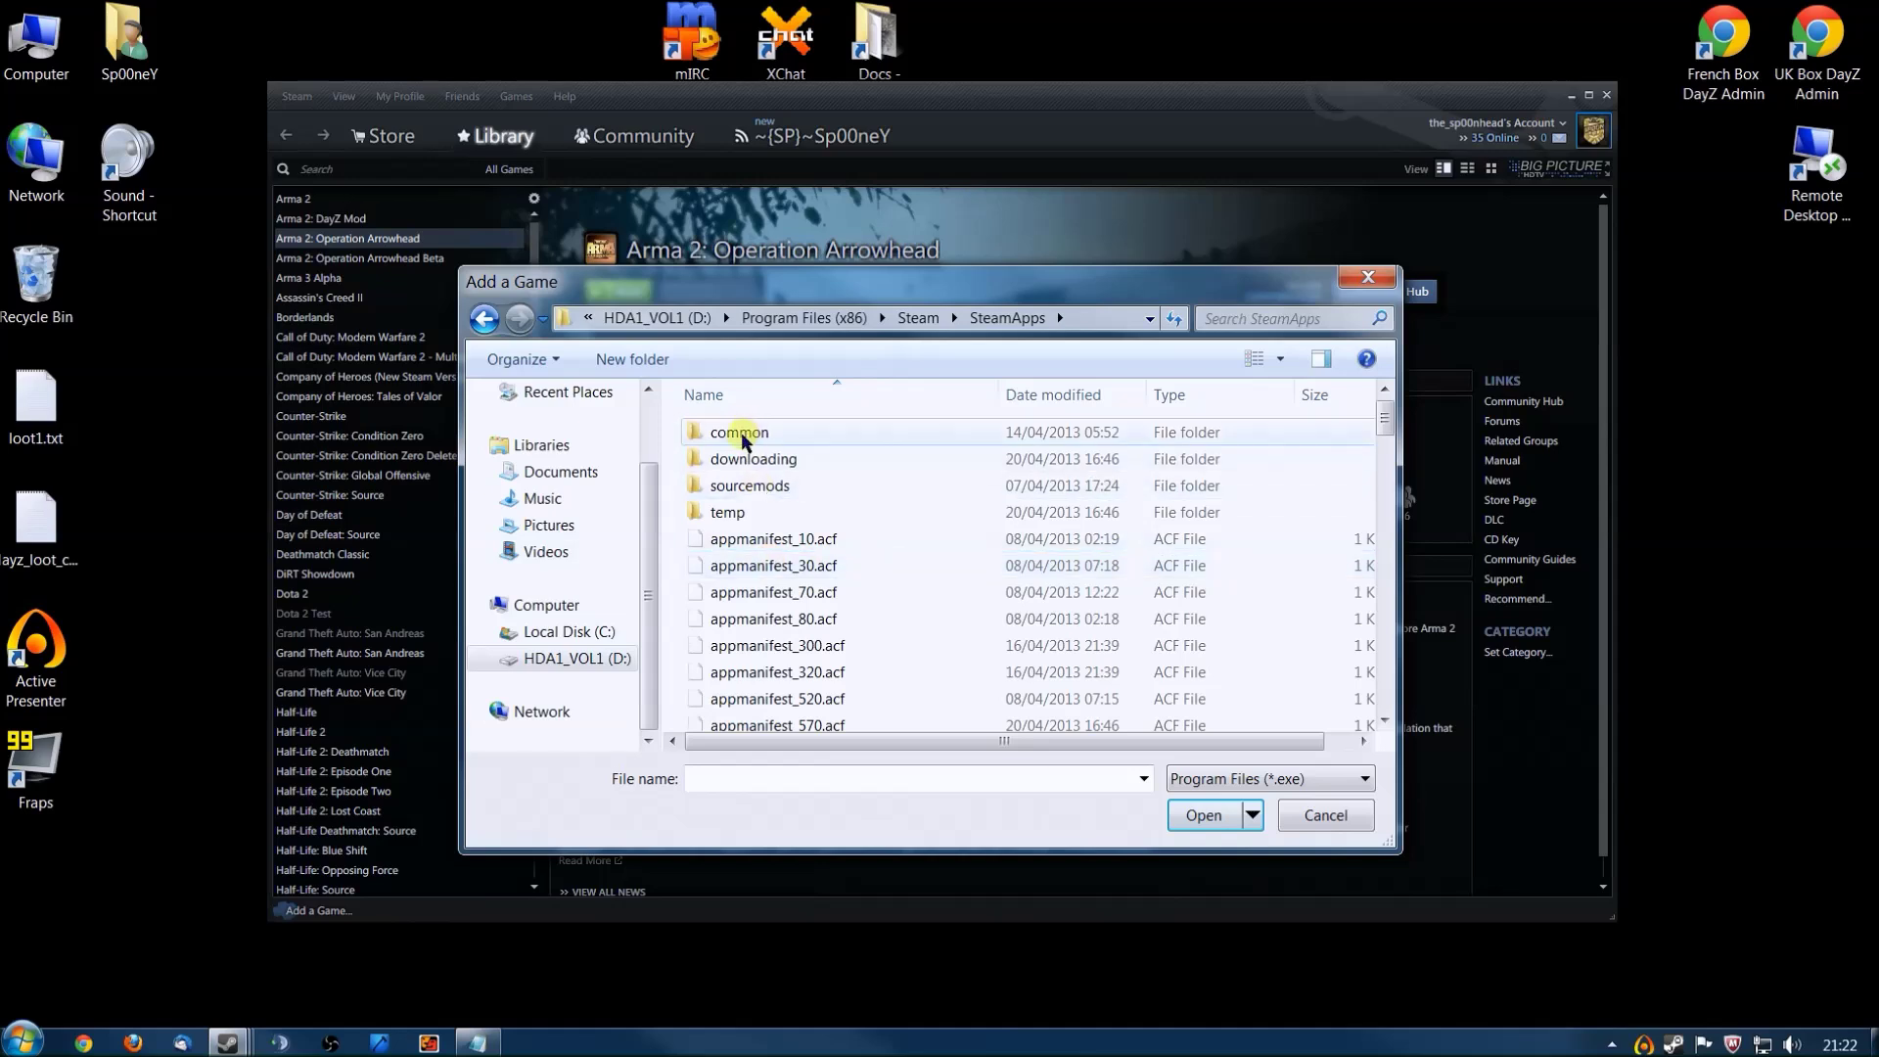
double_click(753, 433)
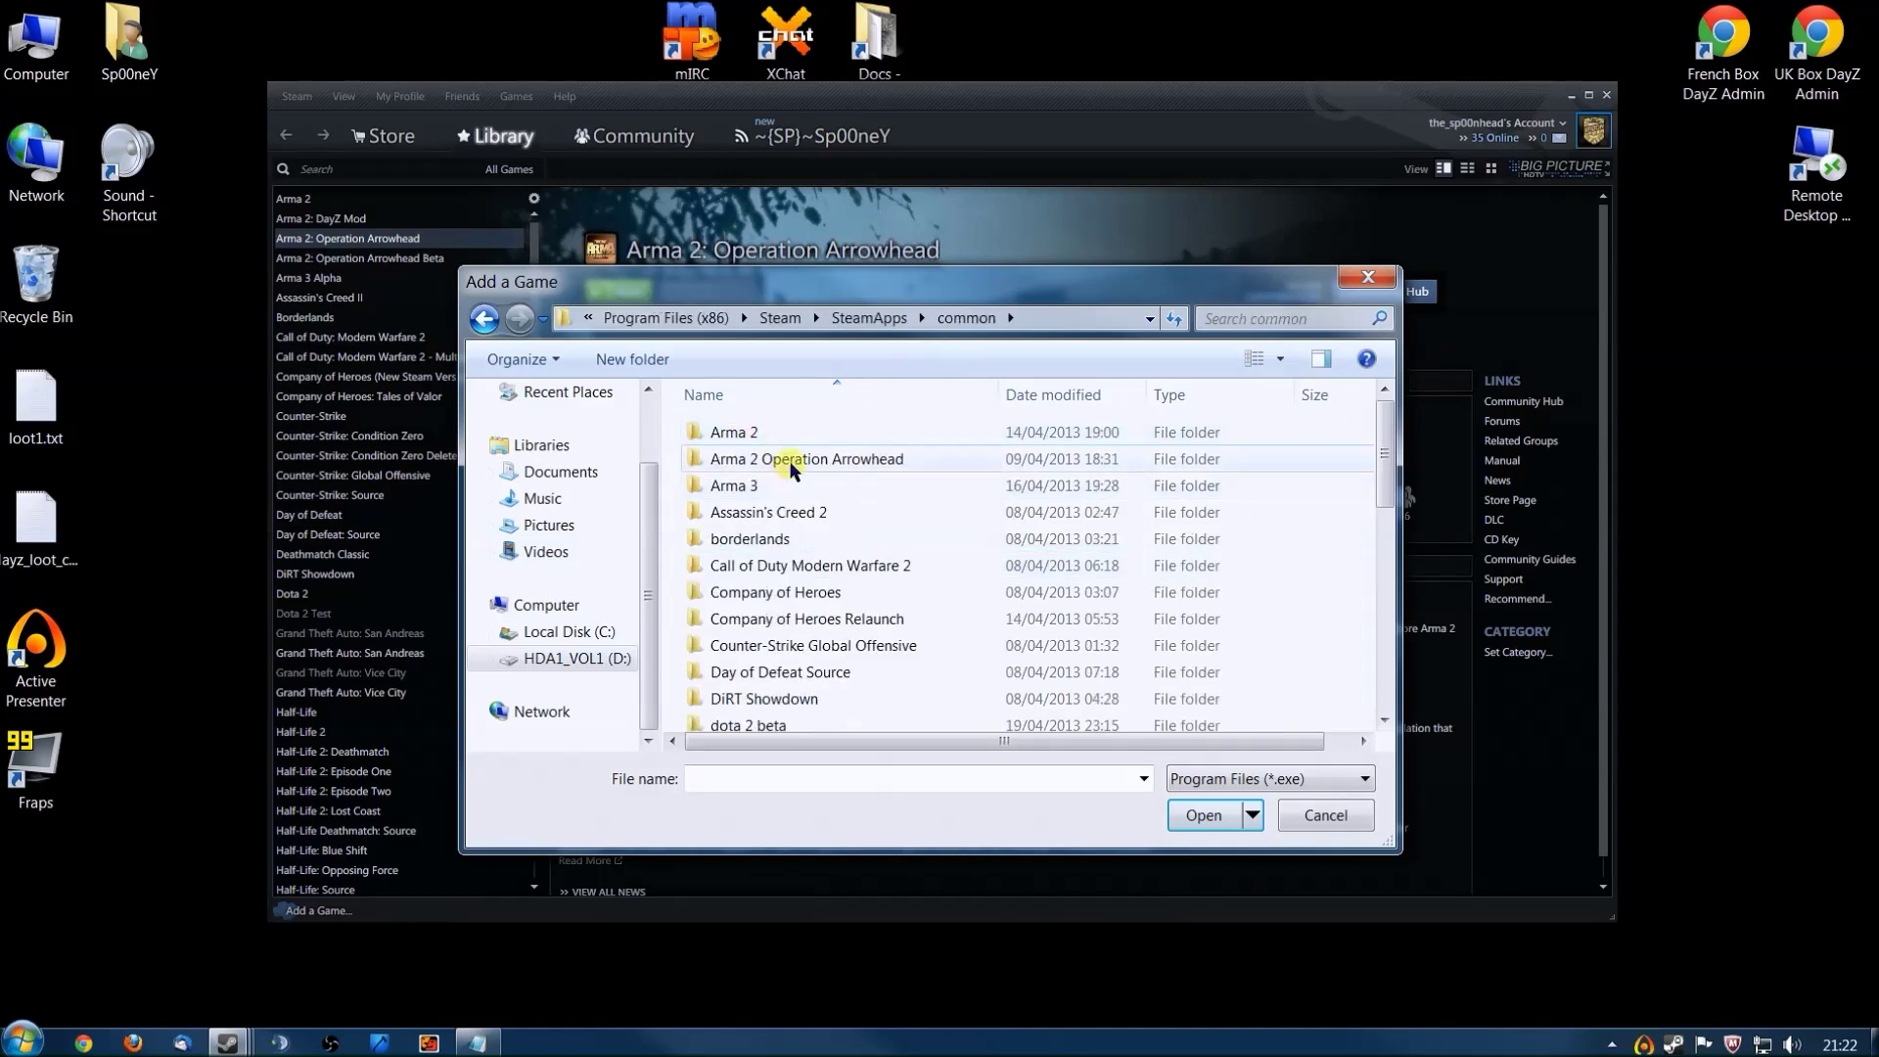
double_click(776, 460)
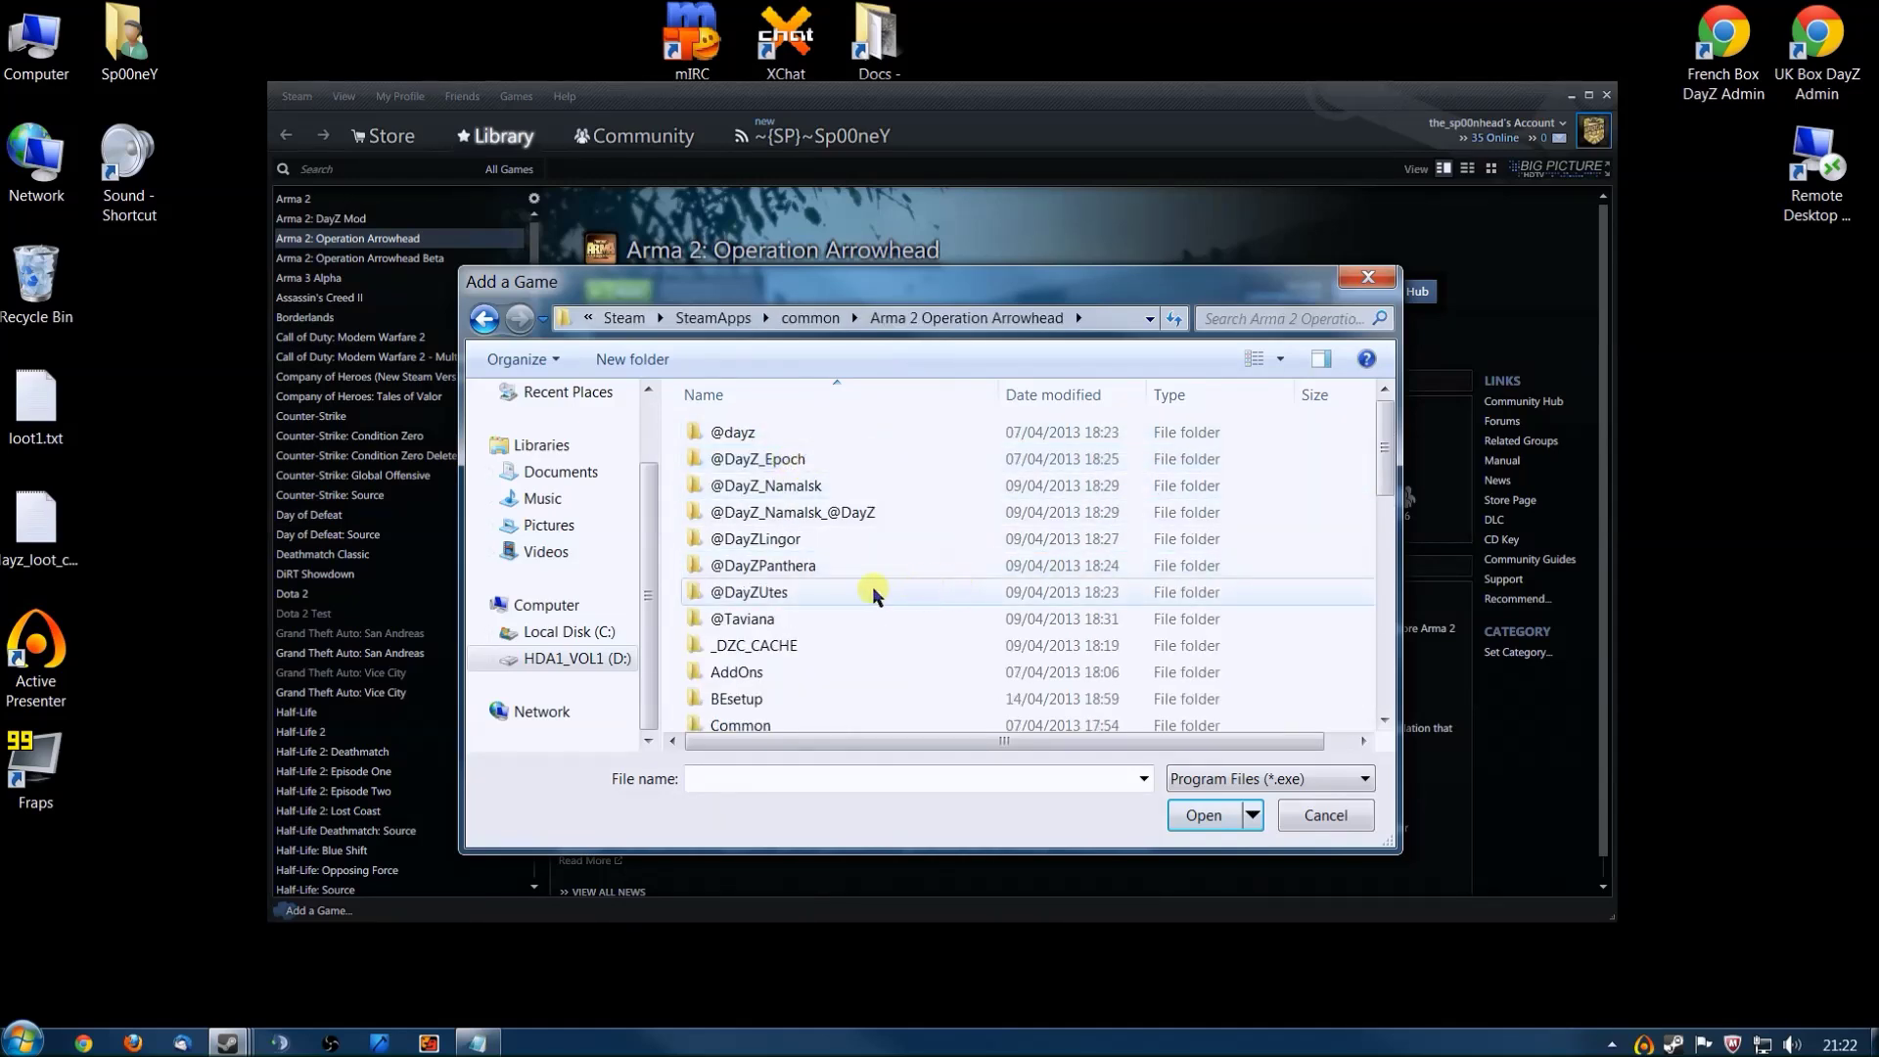
Choose ArmA2OA.exe from the folder and add it to the games library.
scroll(853, 644, "down", 6)
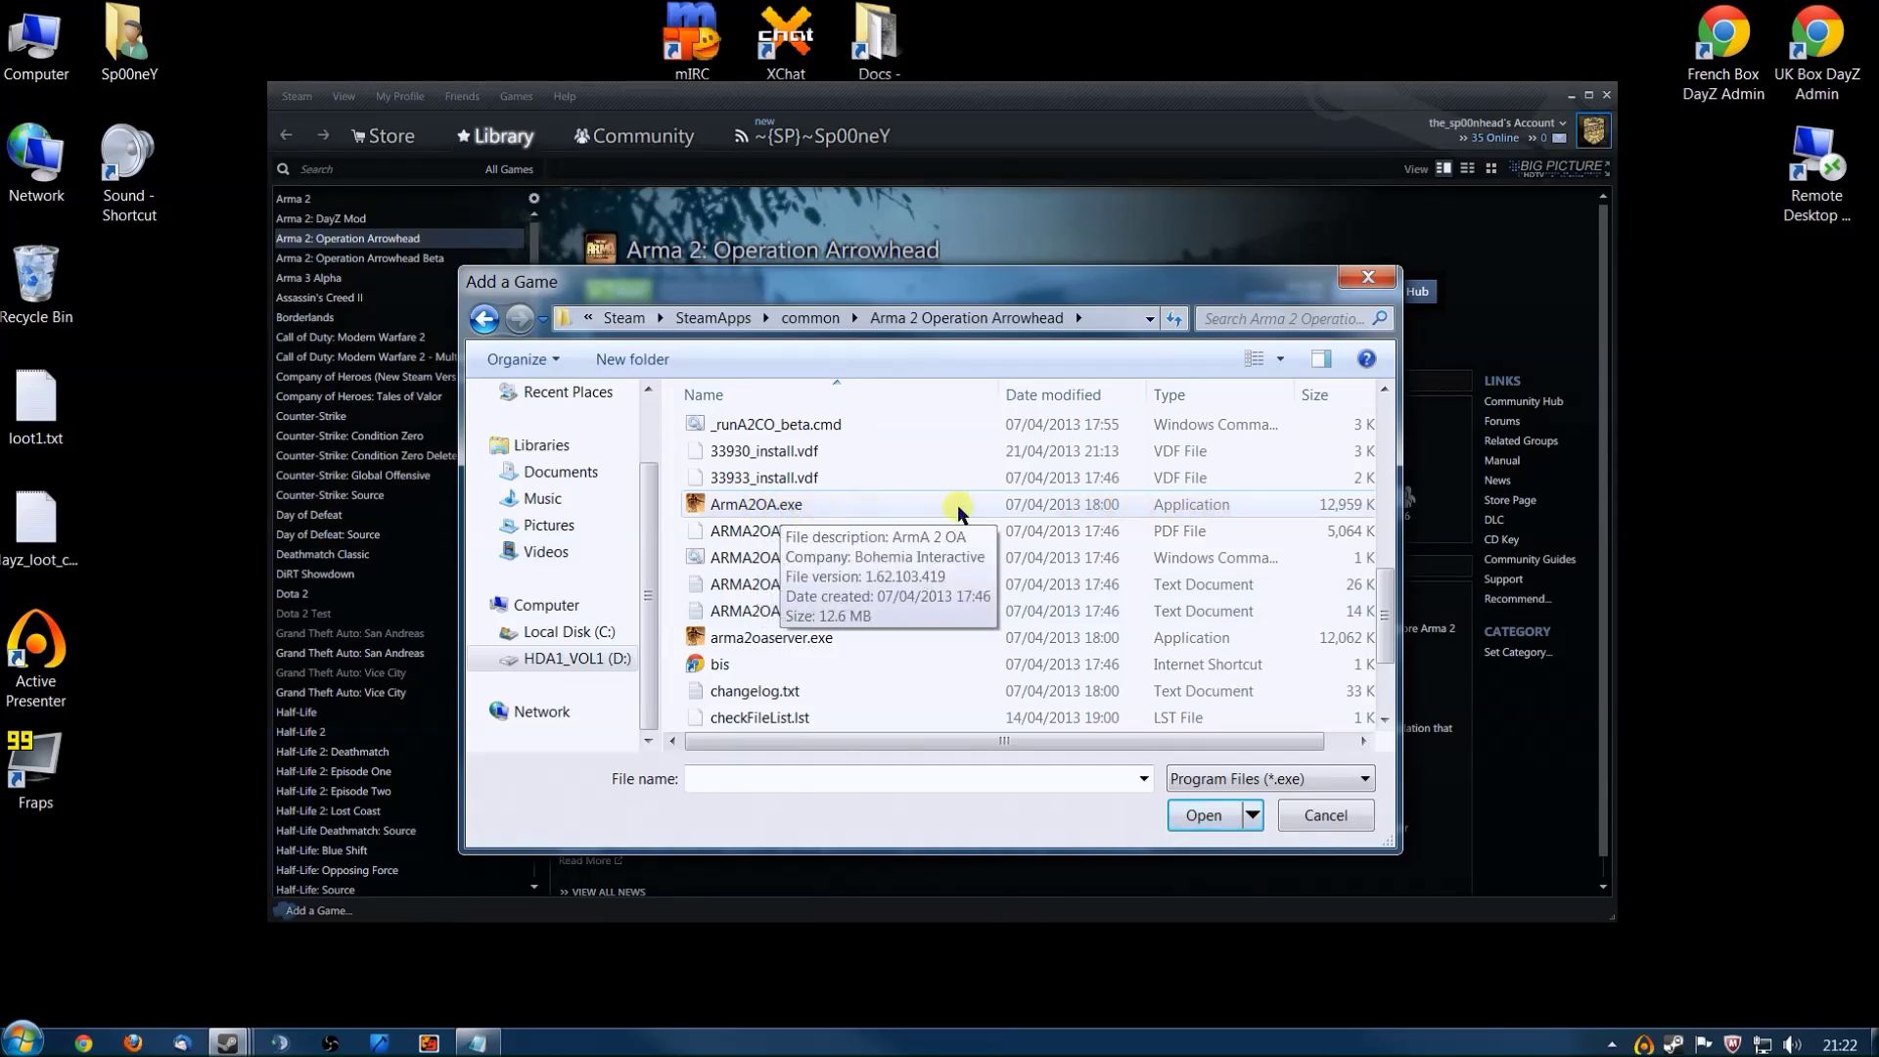
left_click(776, 507)
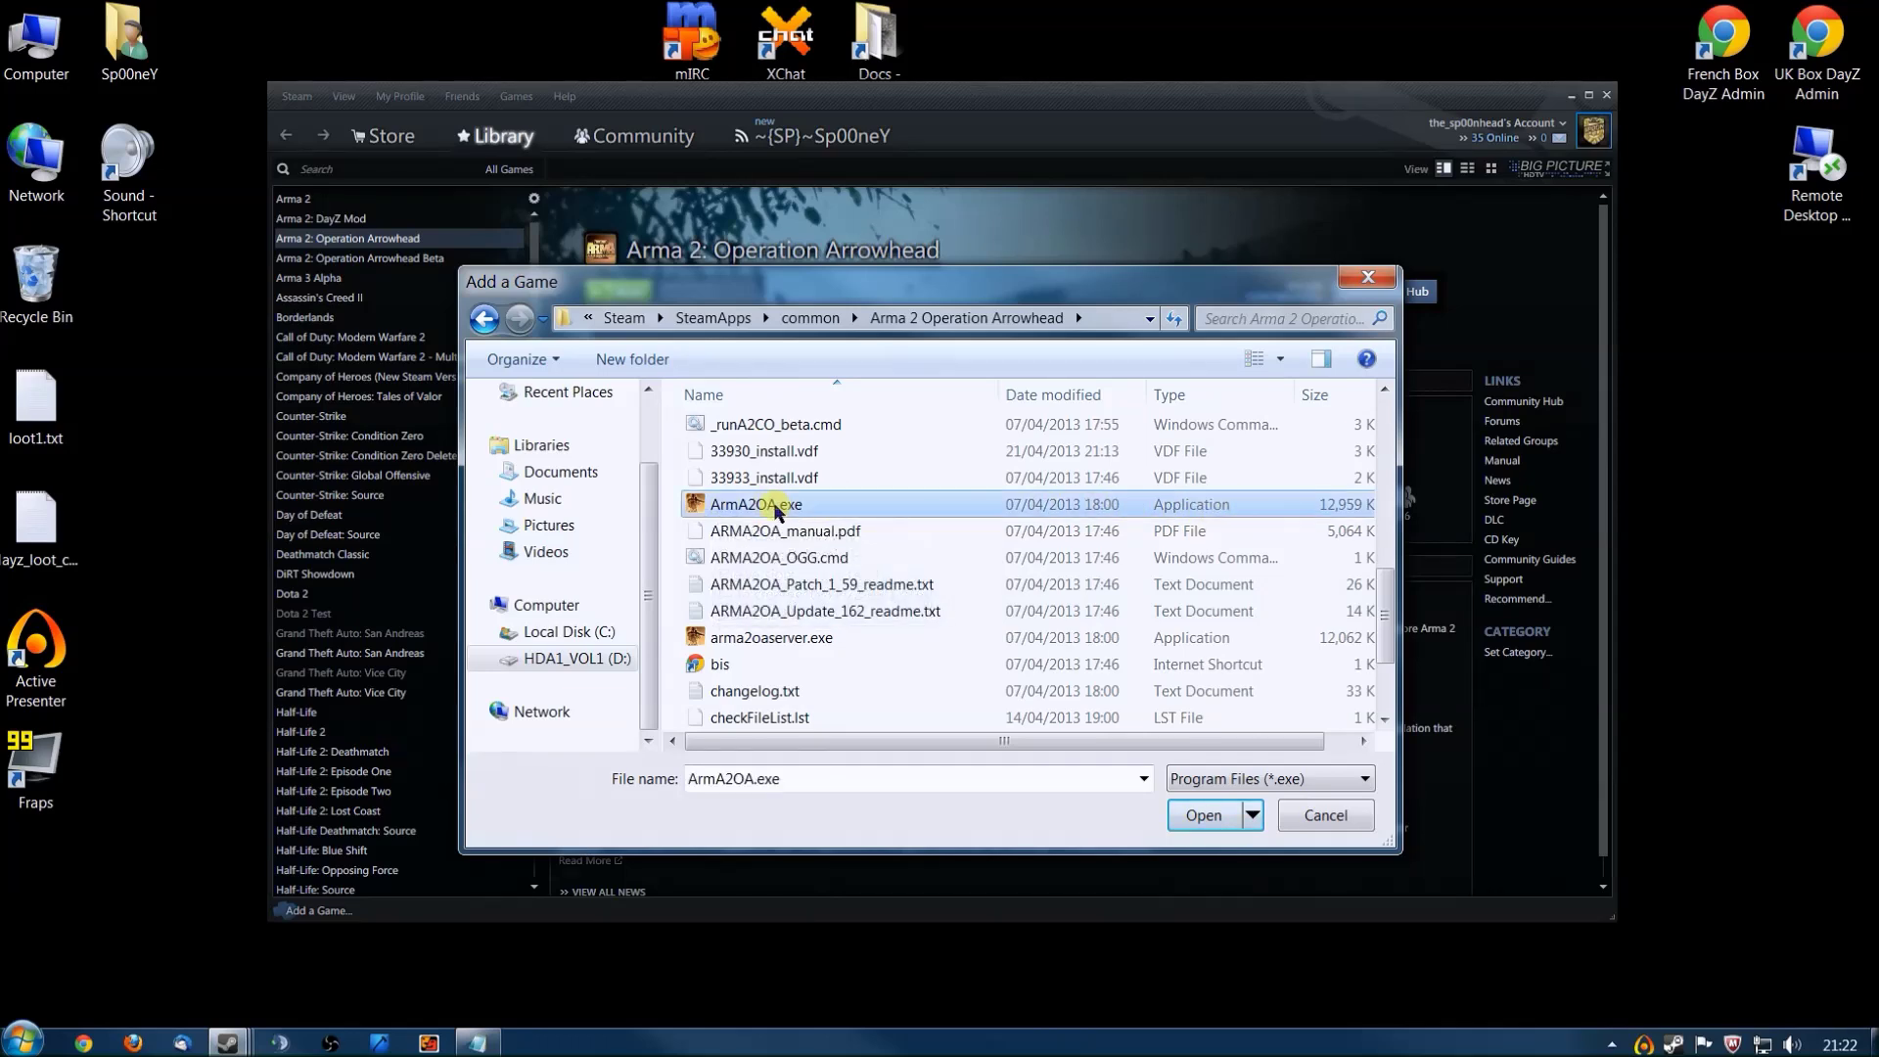
left_click(1202, 816)
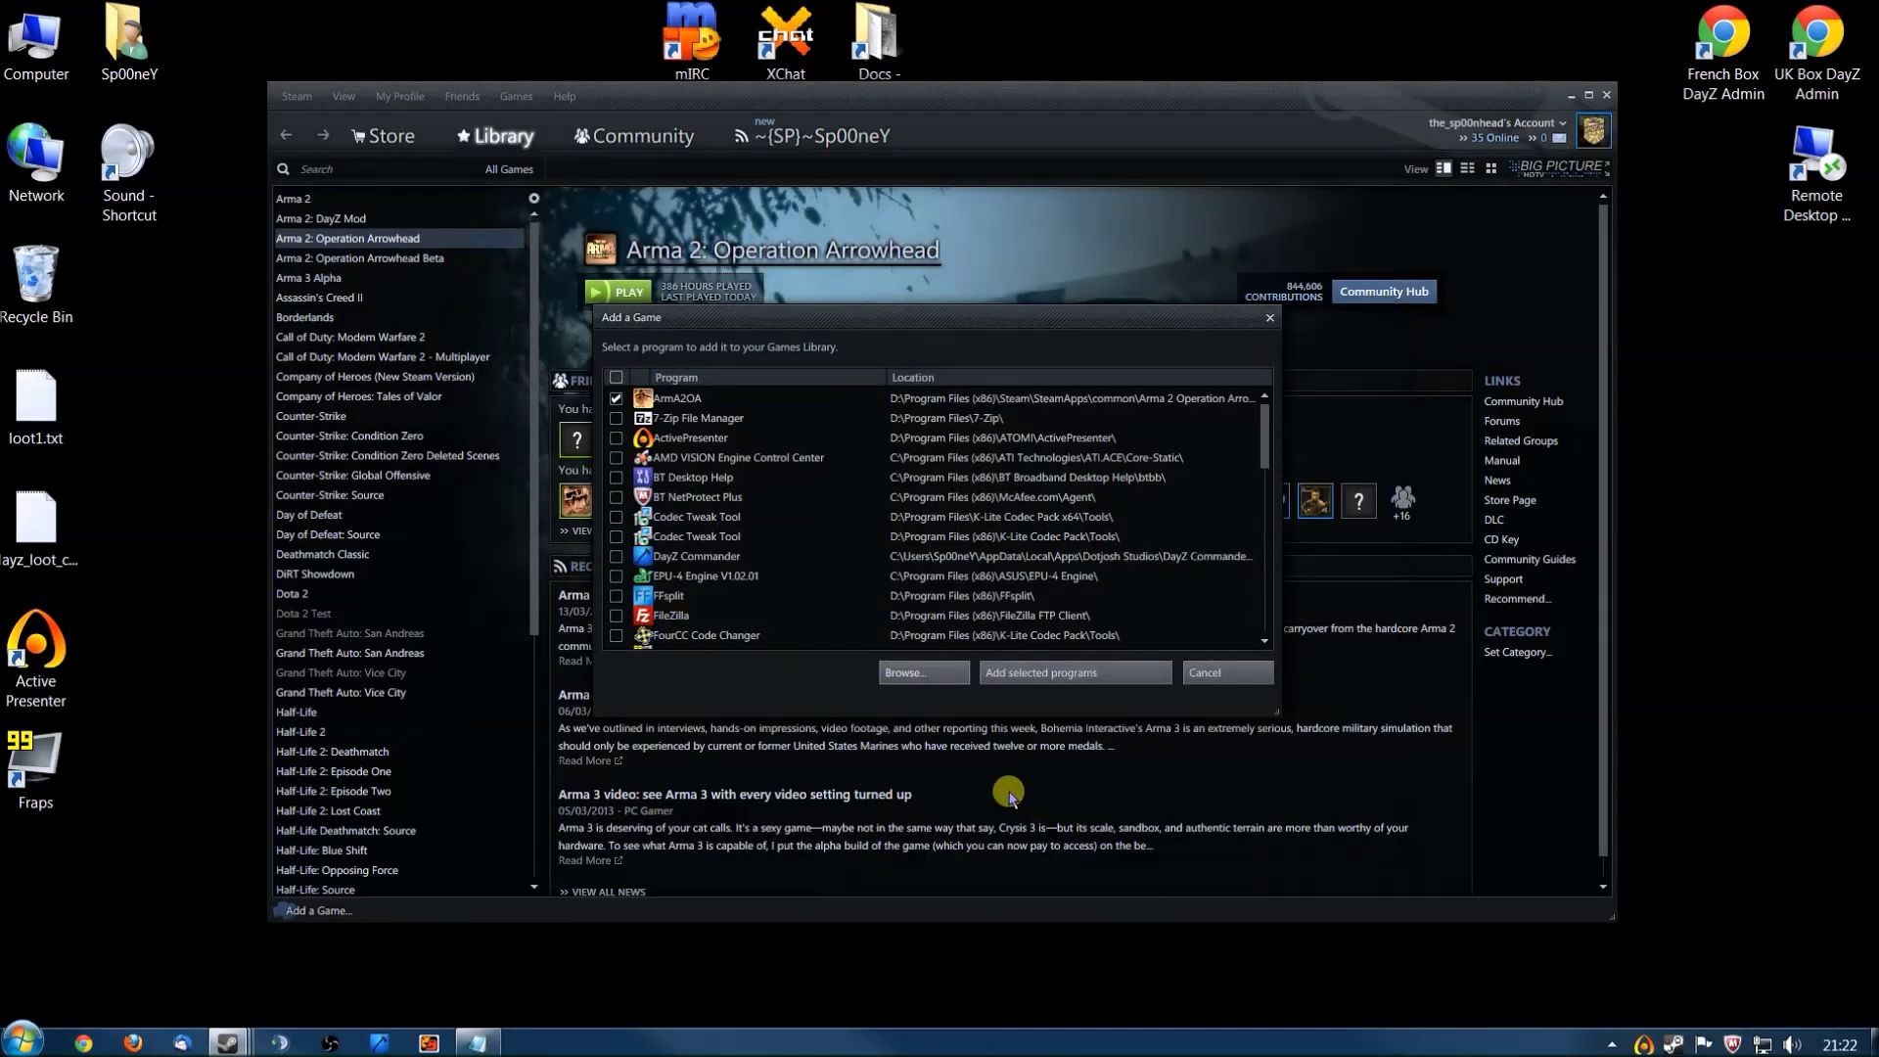
left_click(1027, 671)
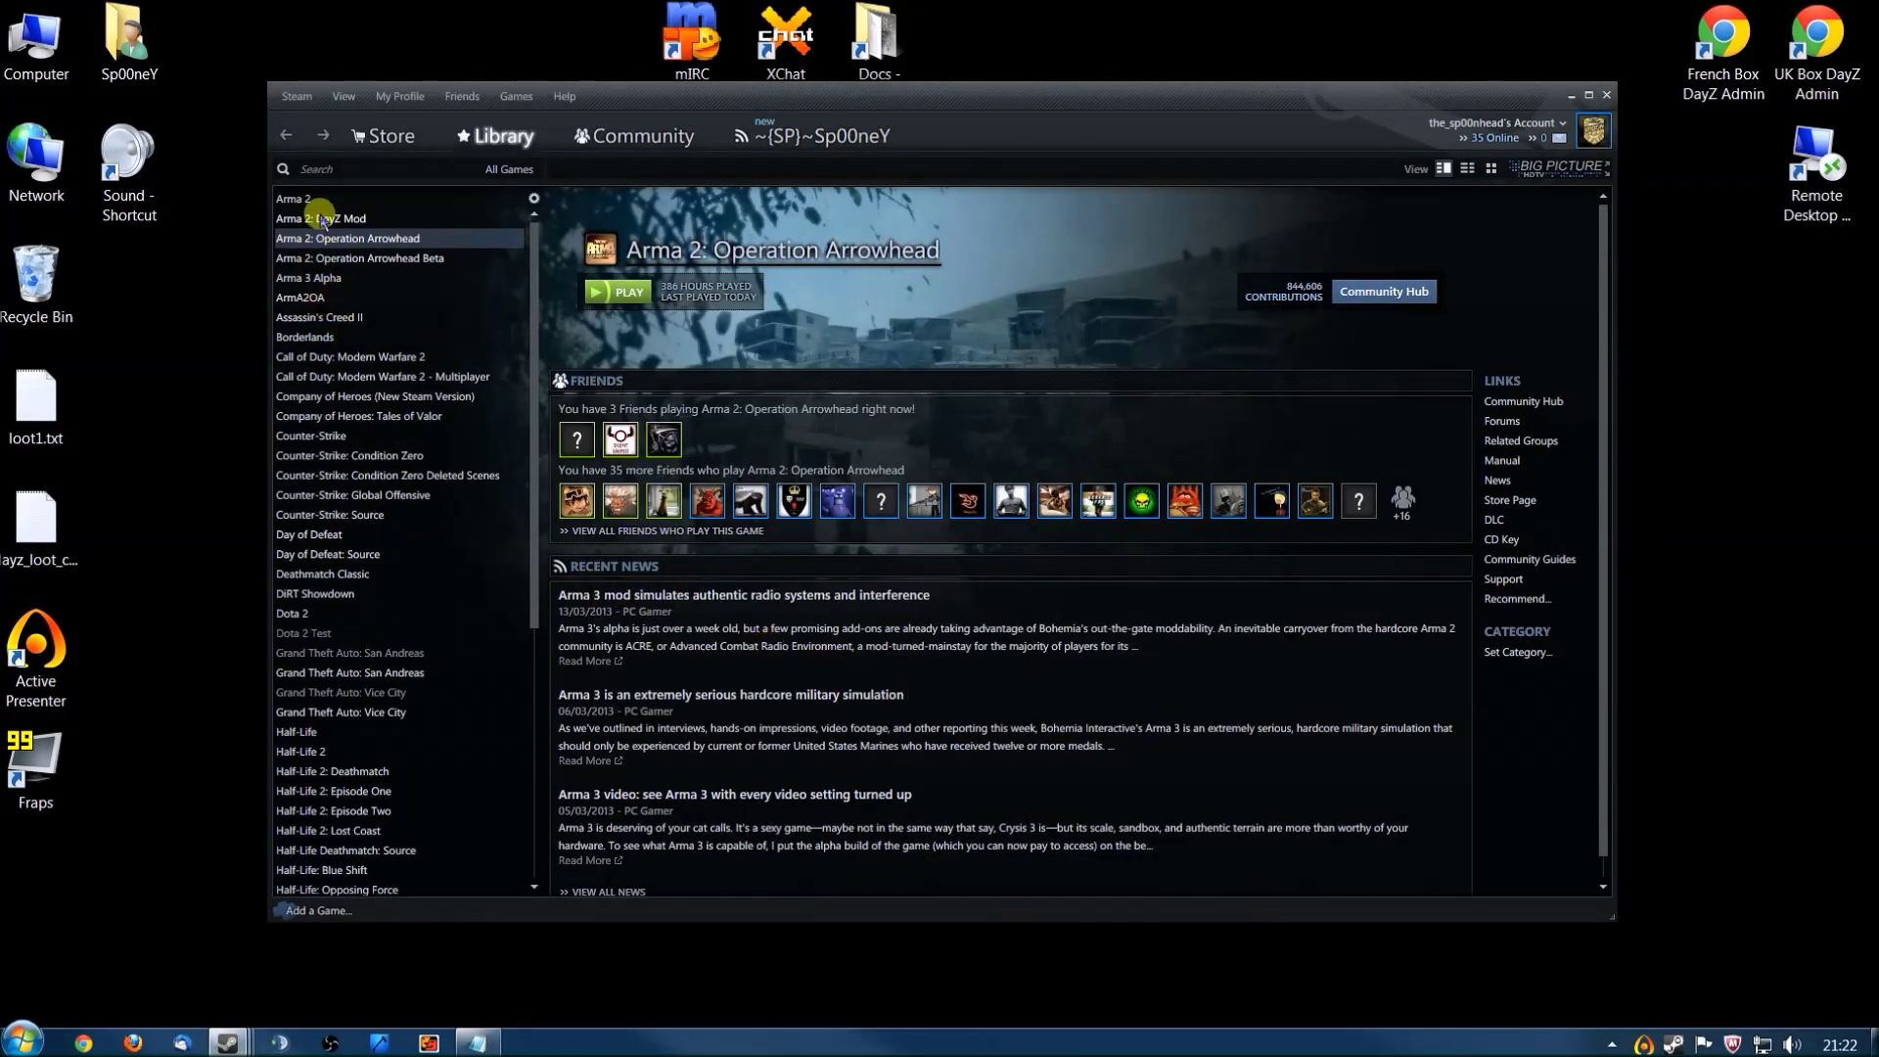
Rename the ArmA2OA shortcut as DayZ Epoch in its properties and end its target path with a closing quotation mark.
left_click(300, 299)
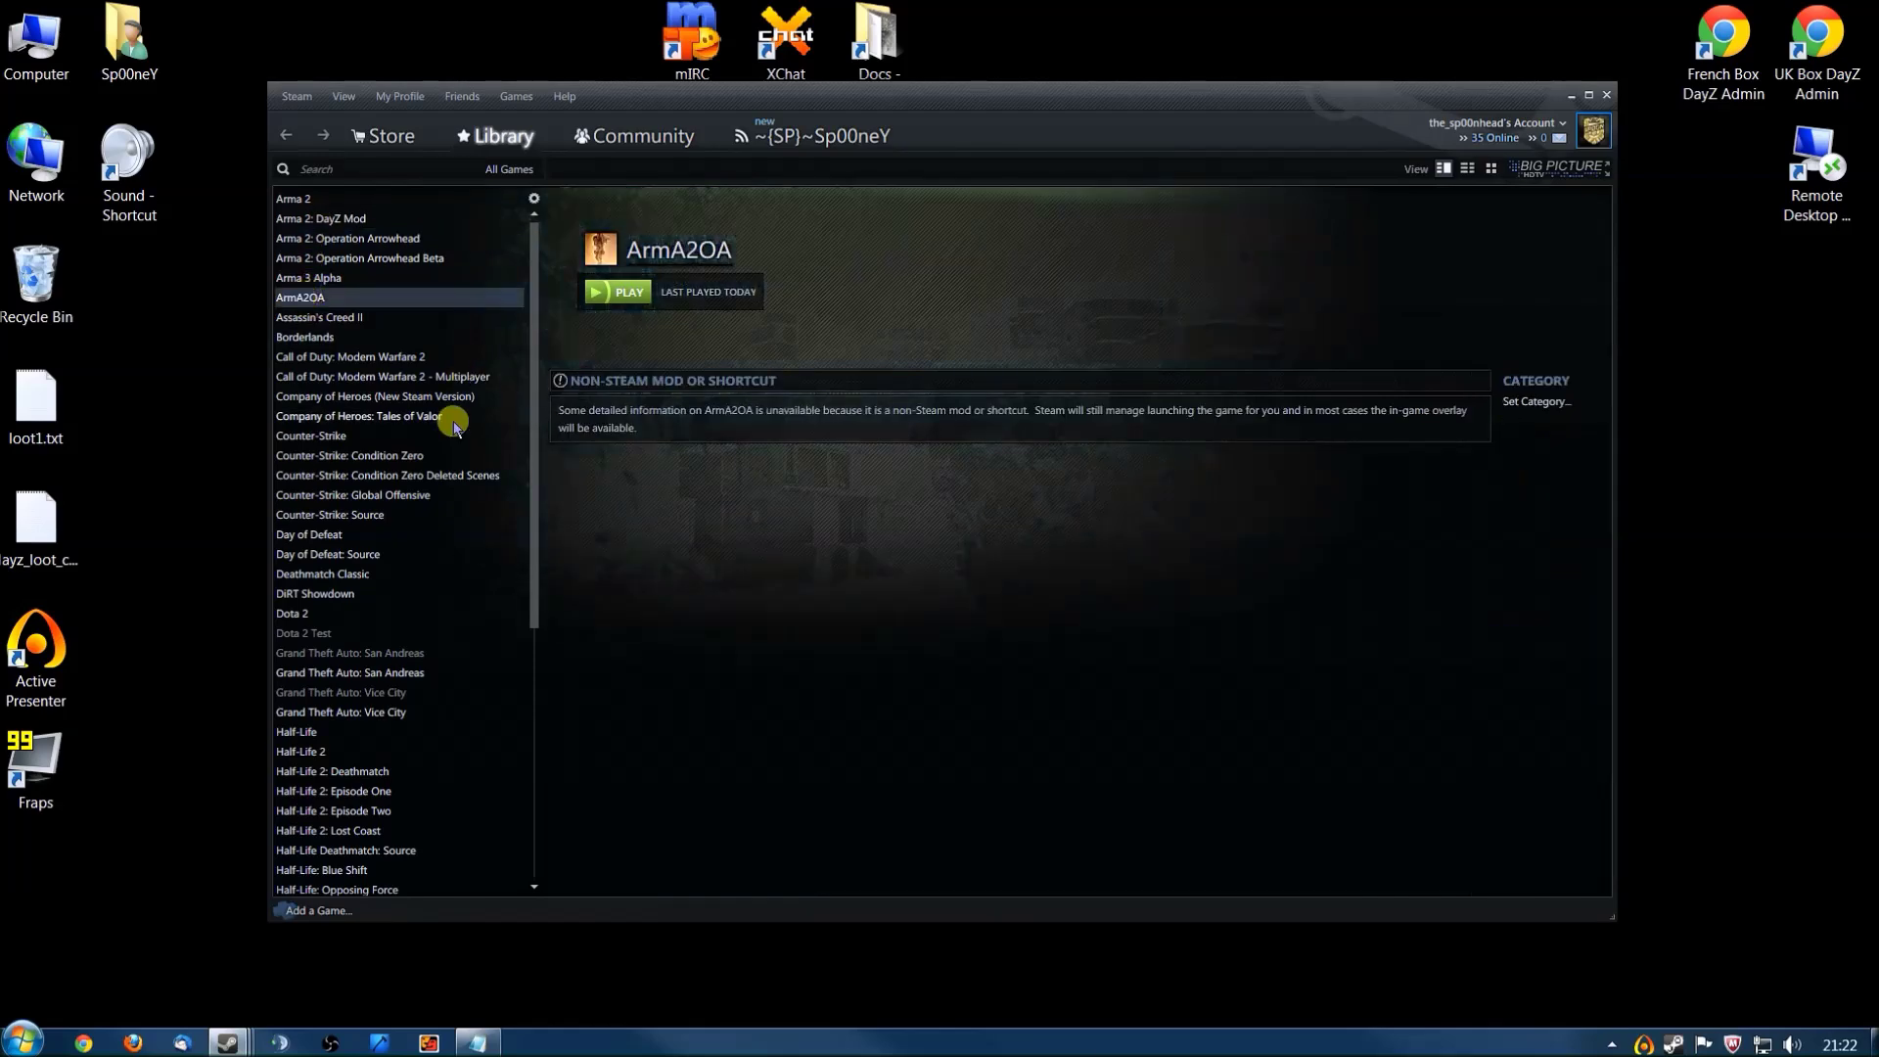
right_click(316, 305)
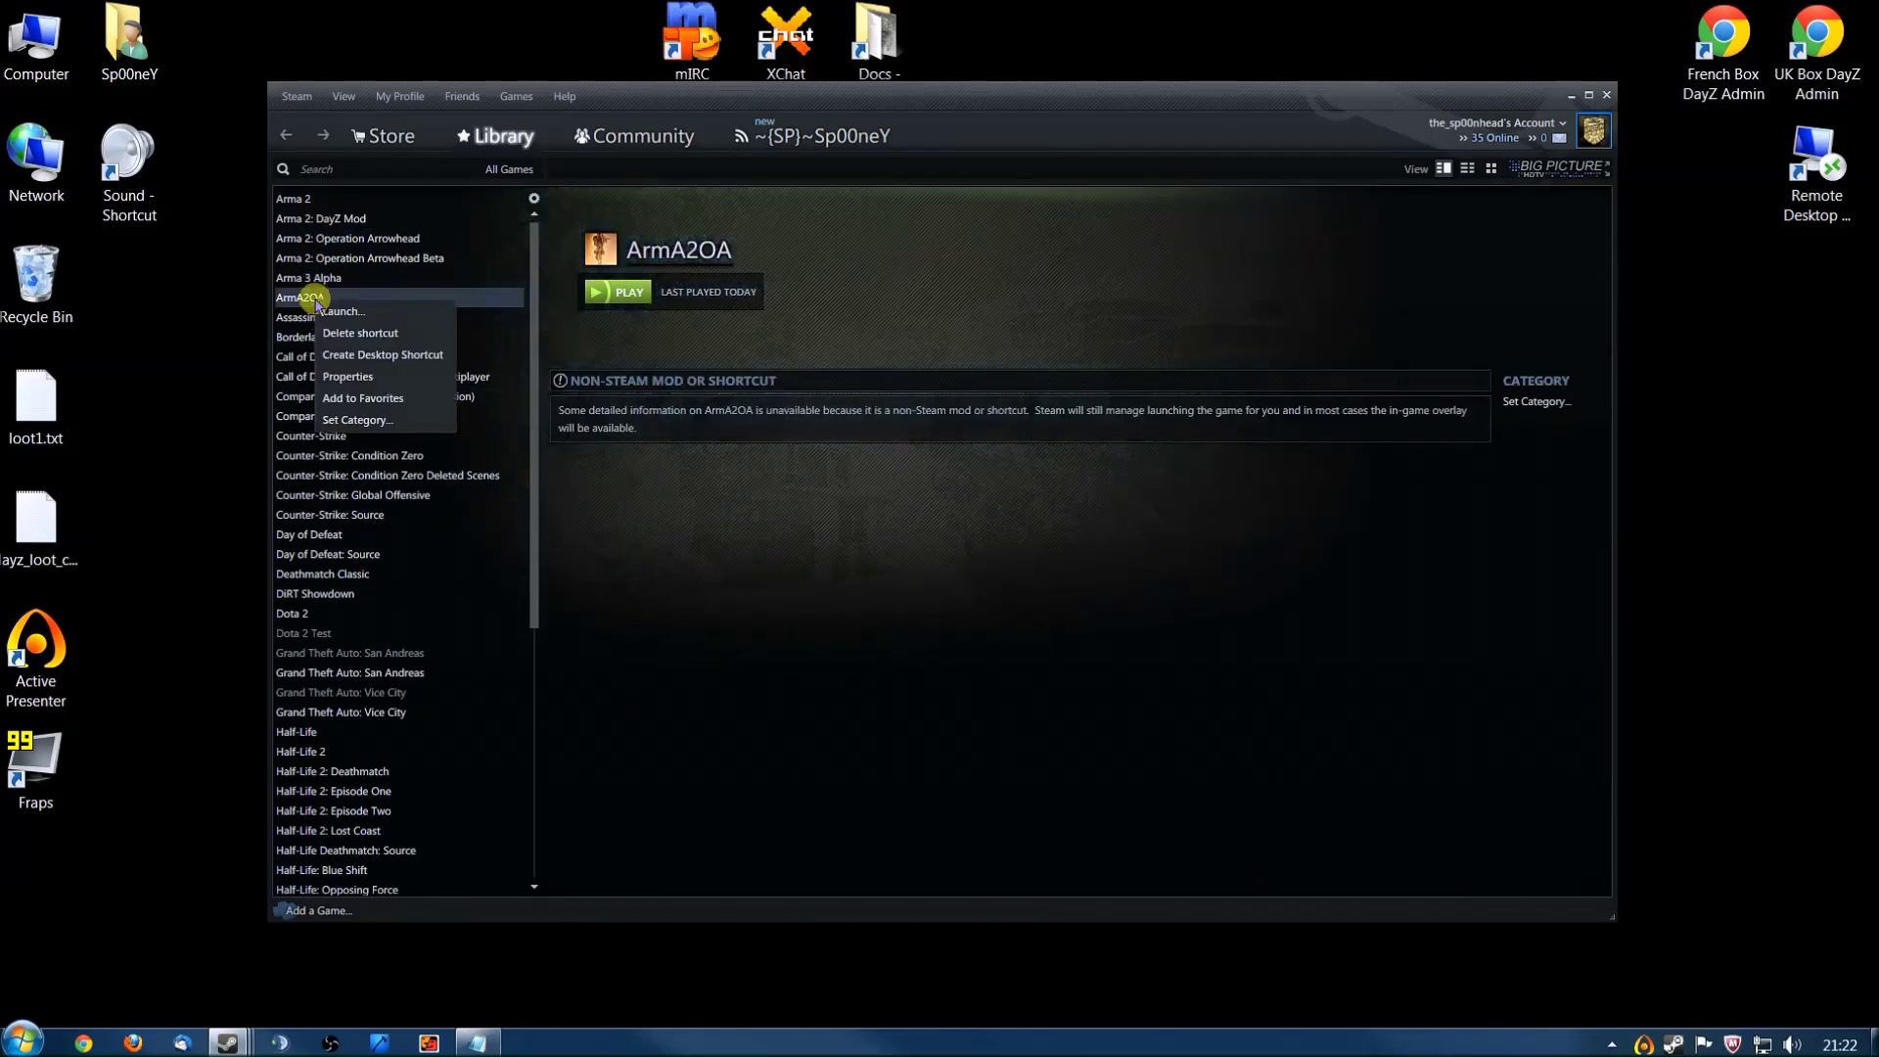
left_click(347, 376)
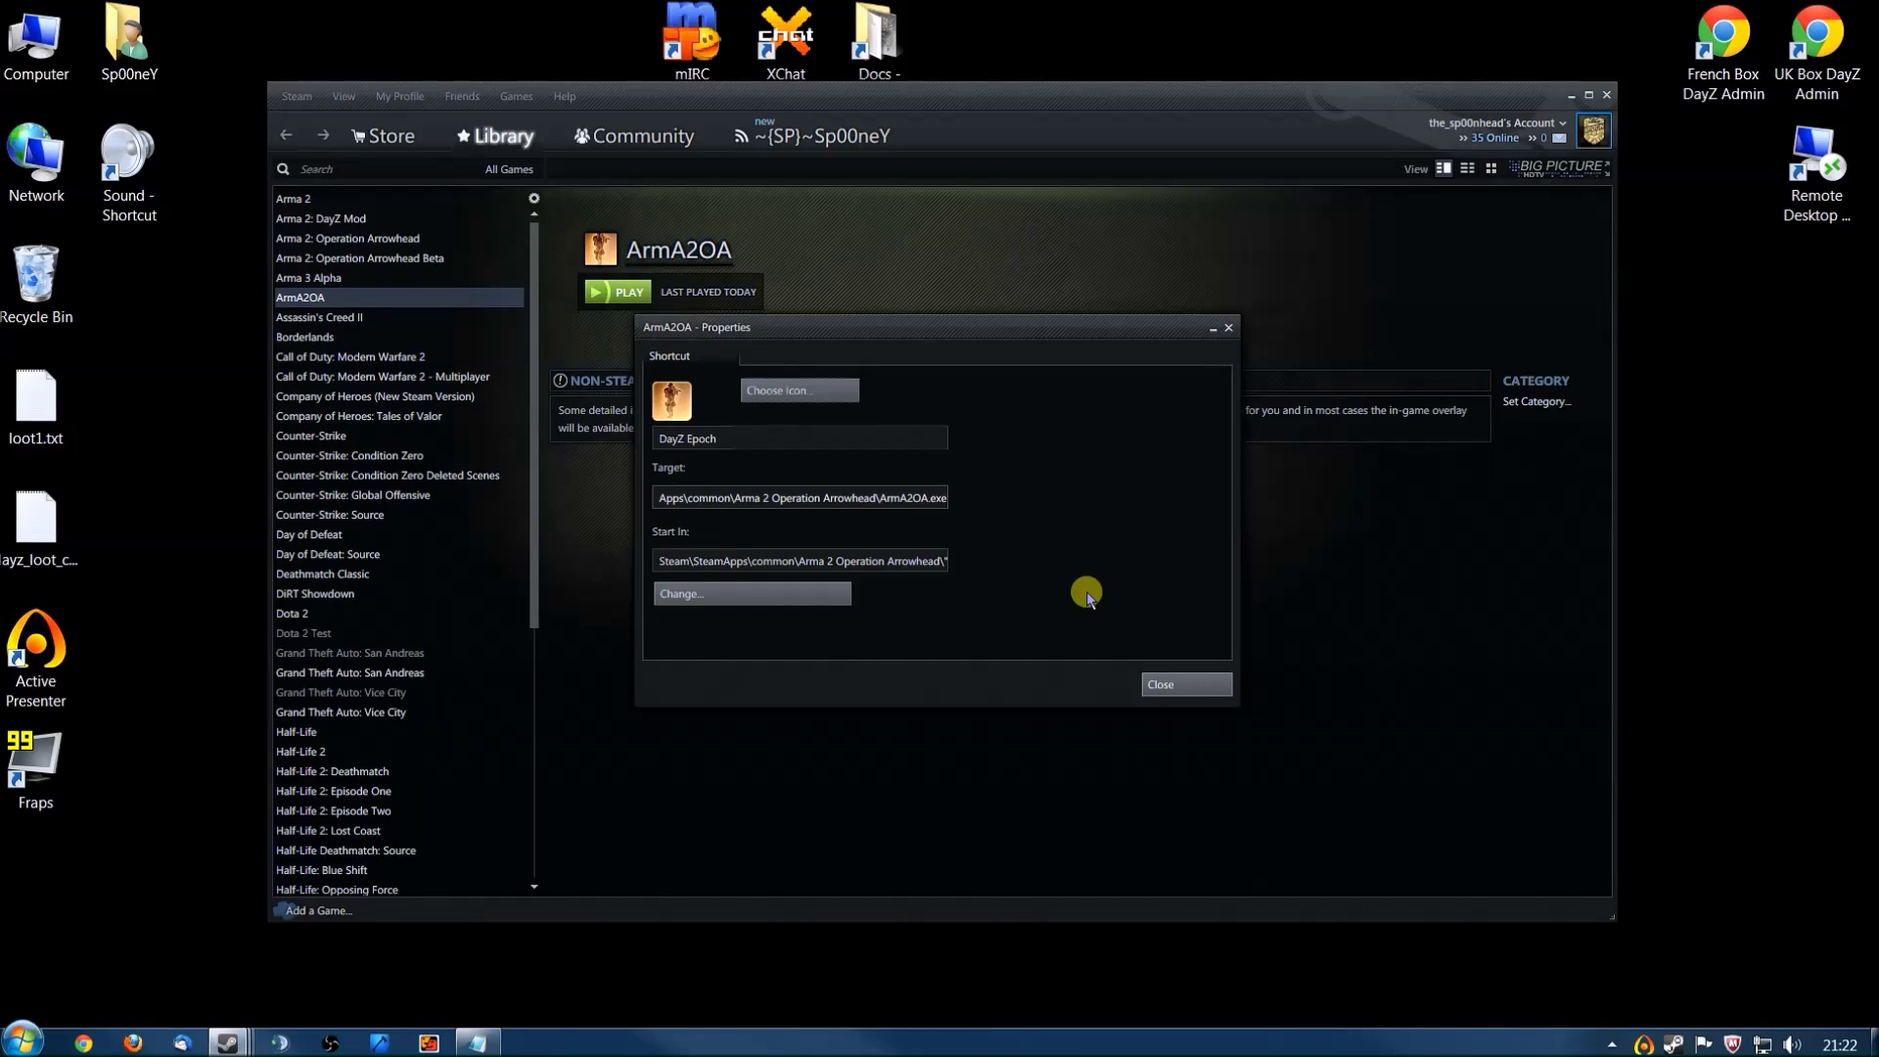
type("\"")
left_click(478, 1044)
left_click_drag(826, 407, 819, 327)
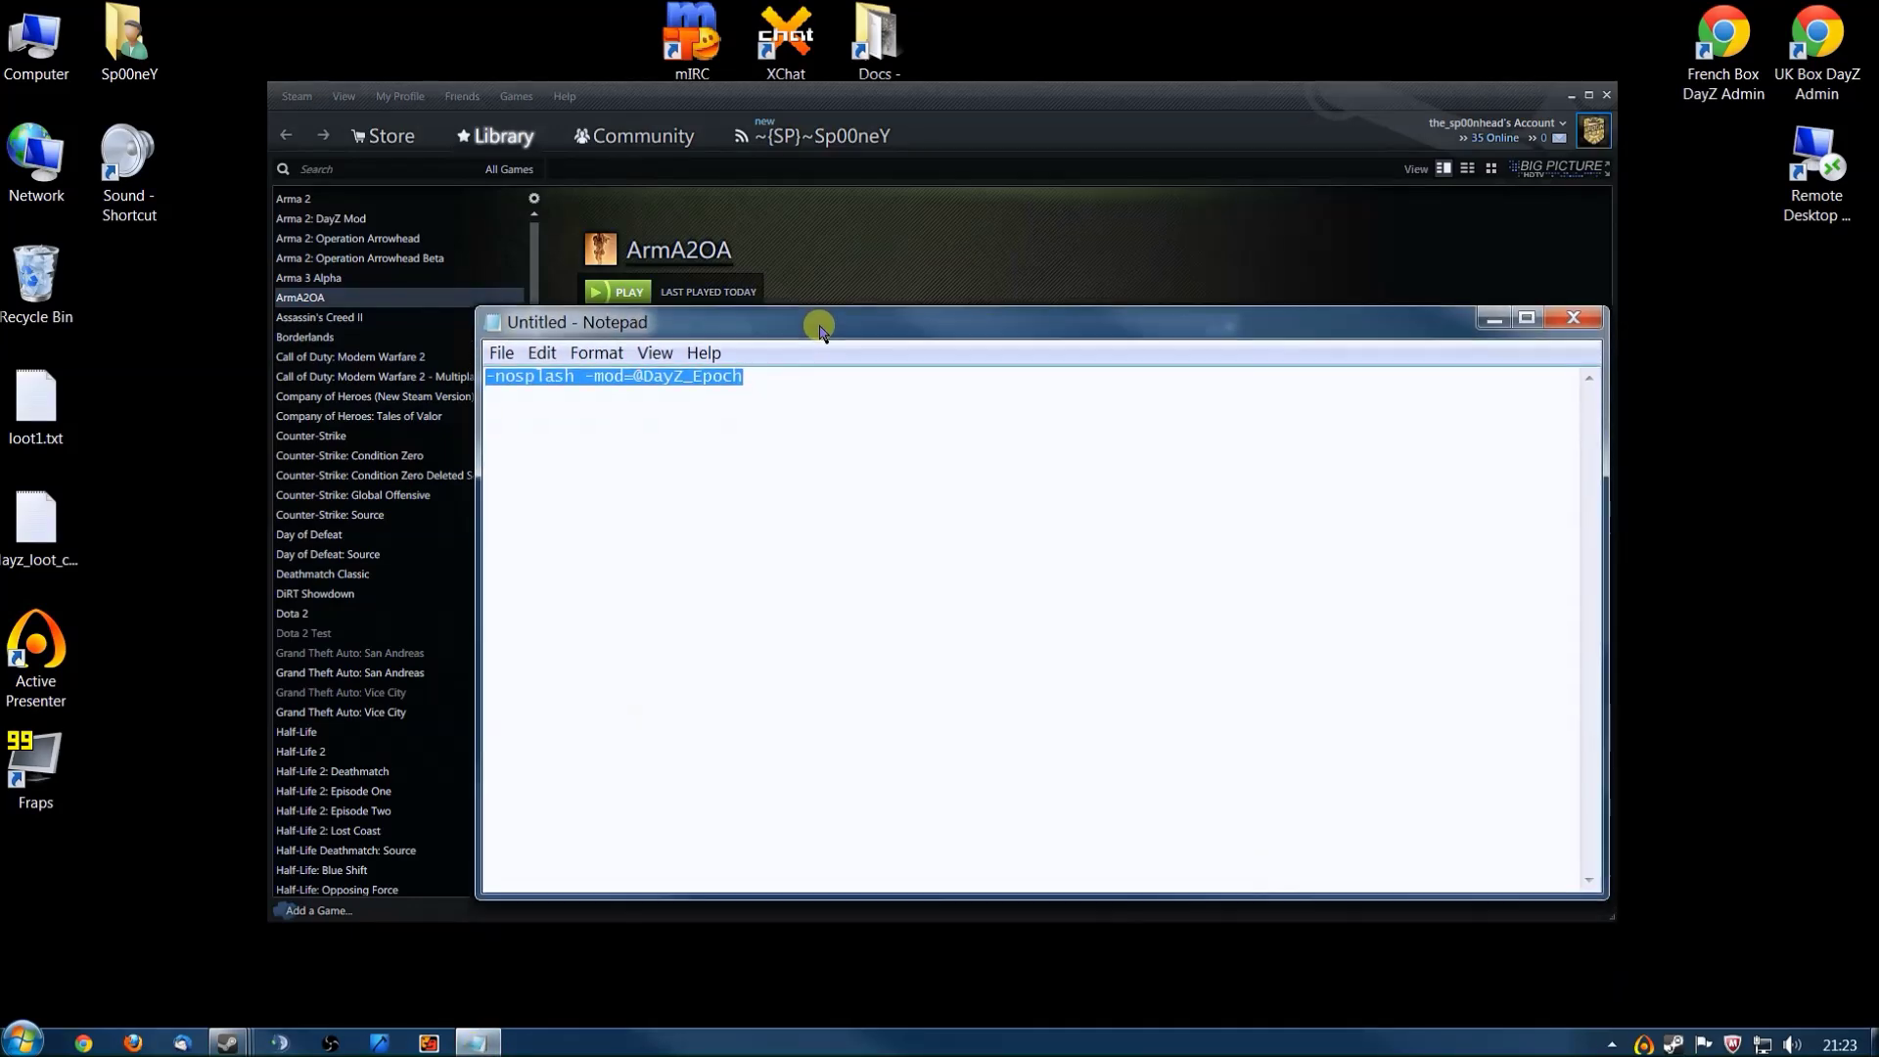
left_click(766, 388)
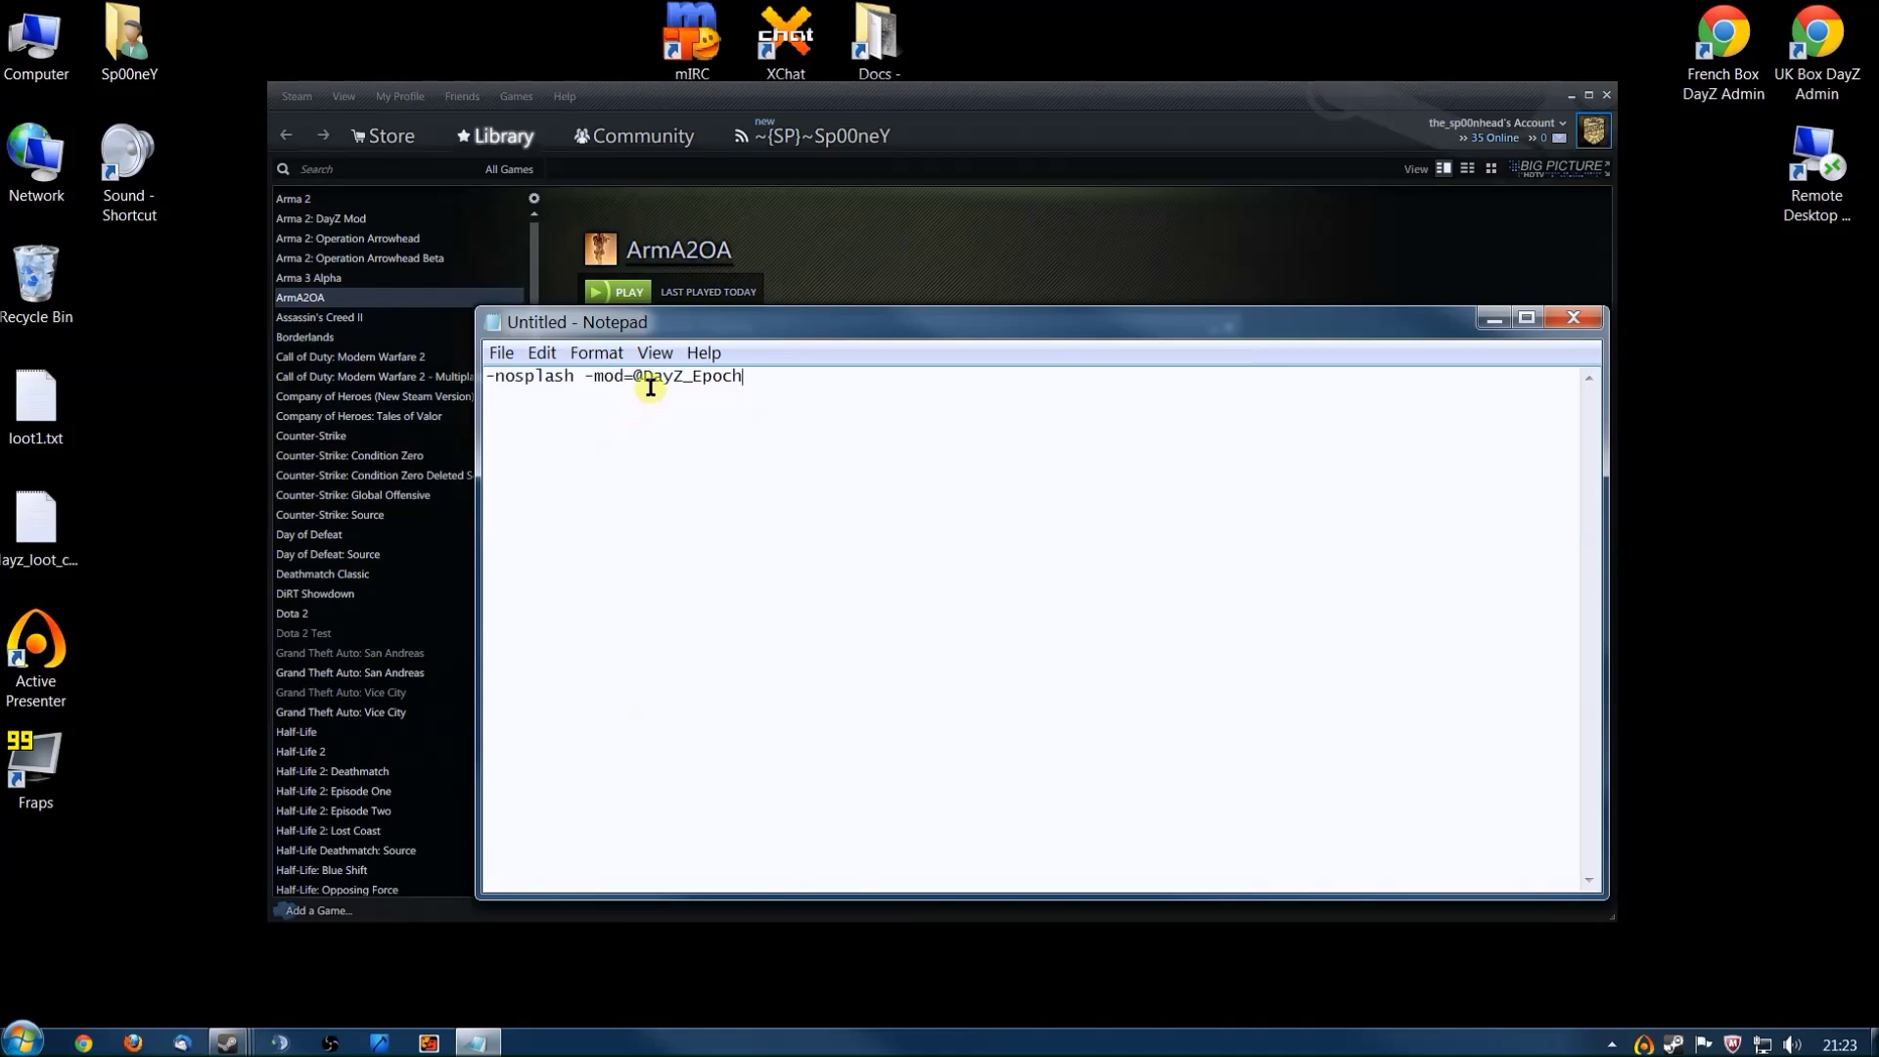
left_click_drag(750, 378, 533, 380)
right_click(533, 379)
left_click(599, 449)
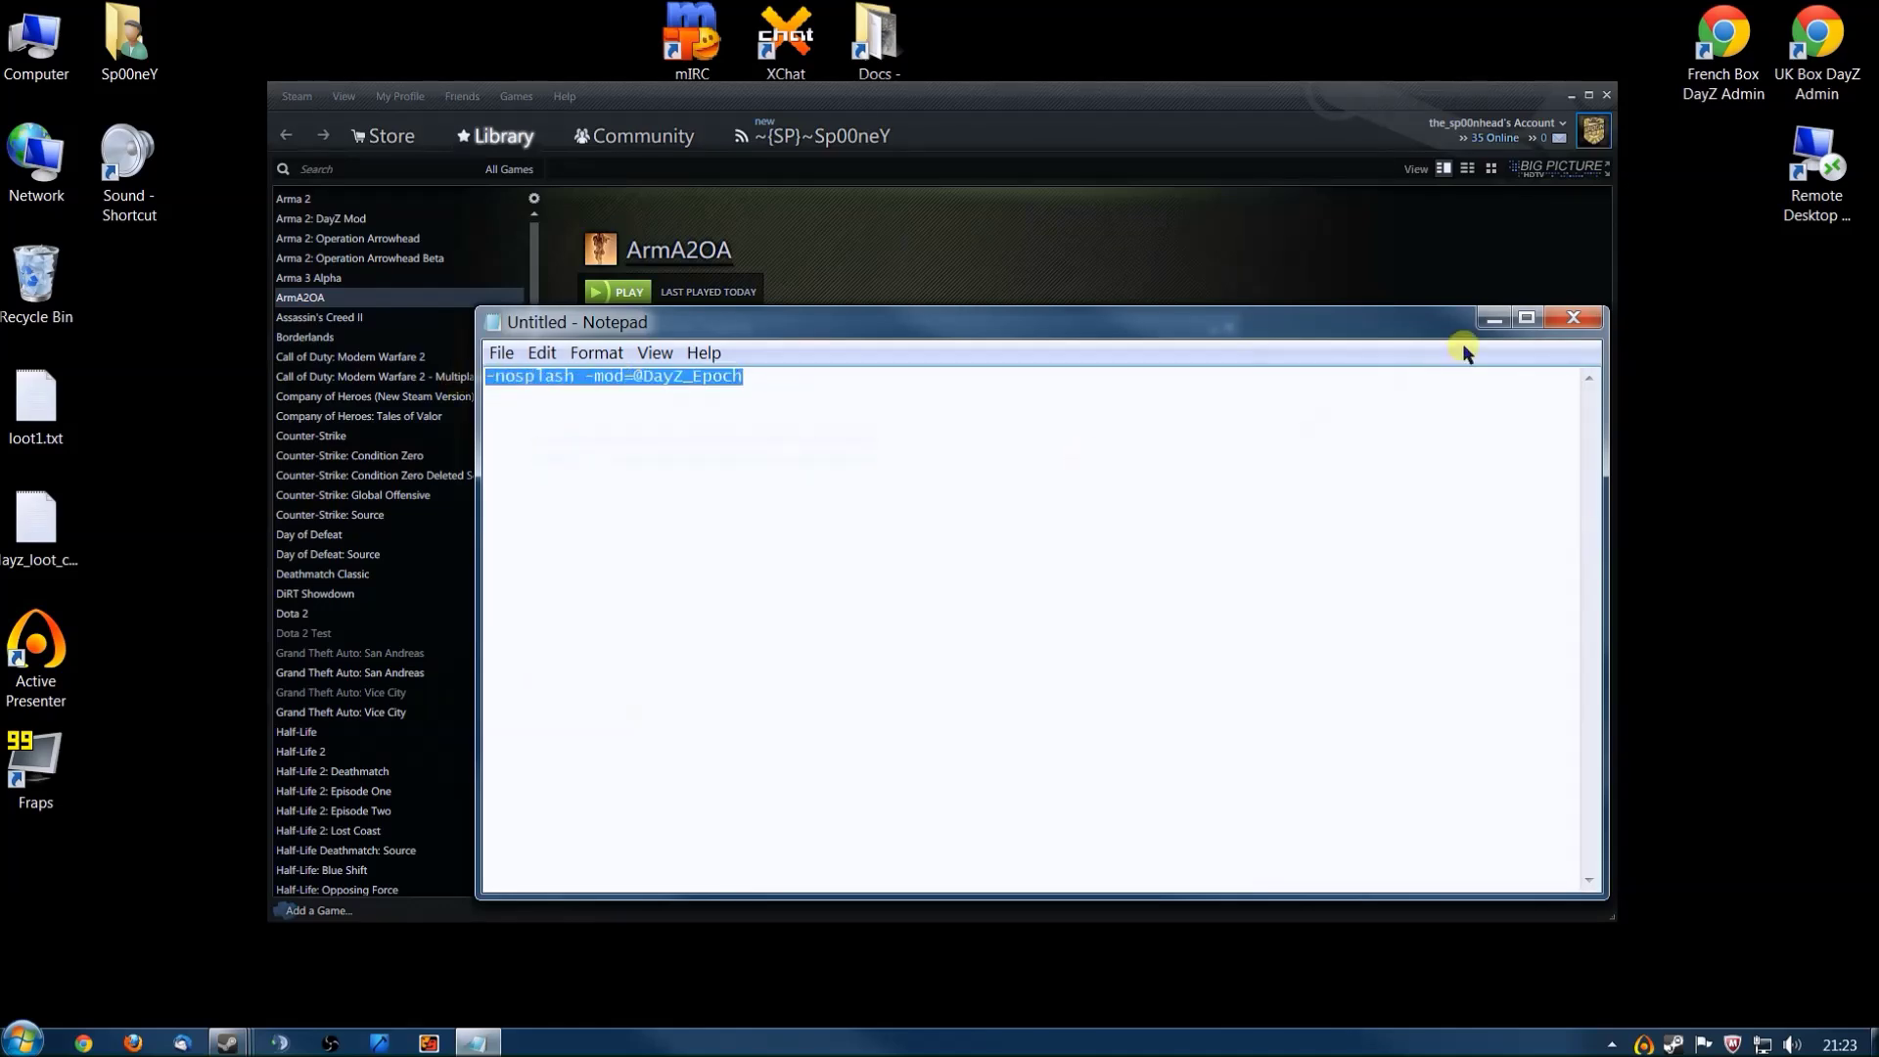
left_click(1492, 320)
left_click(949, 494)
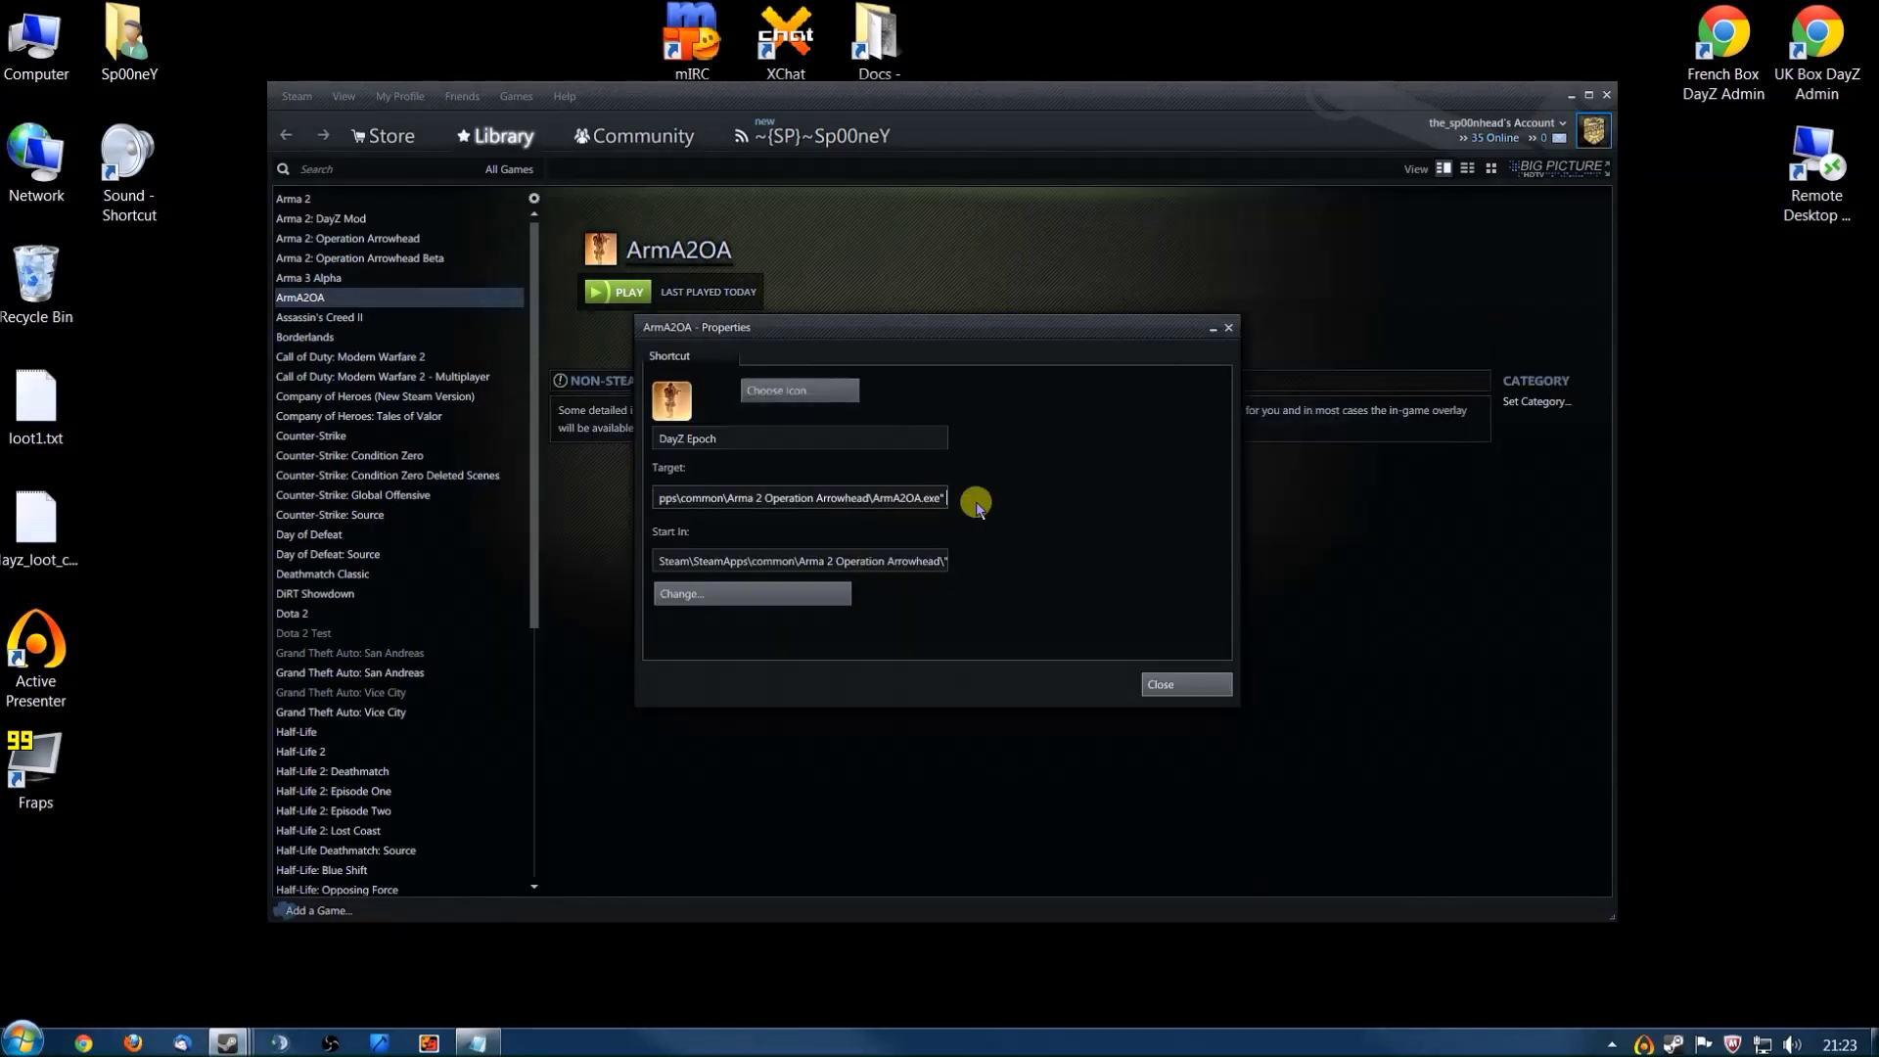
key("ctrl+v")
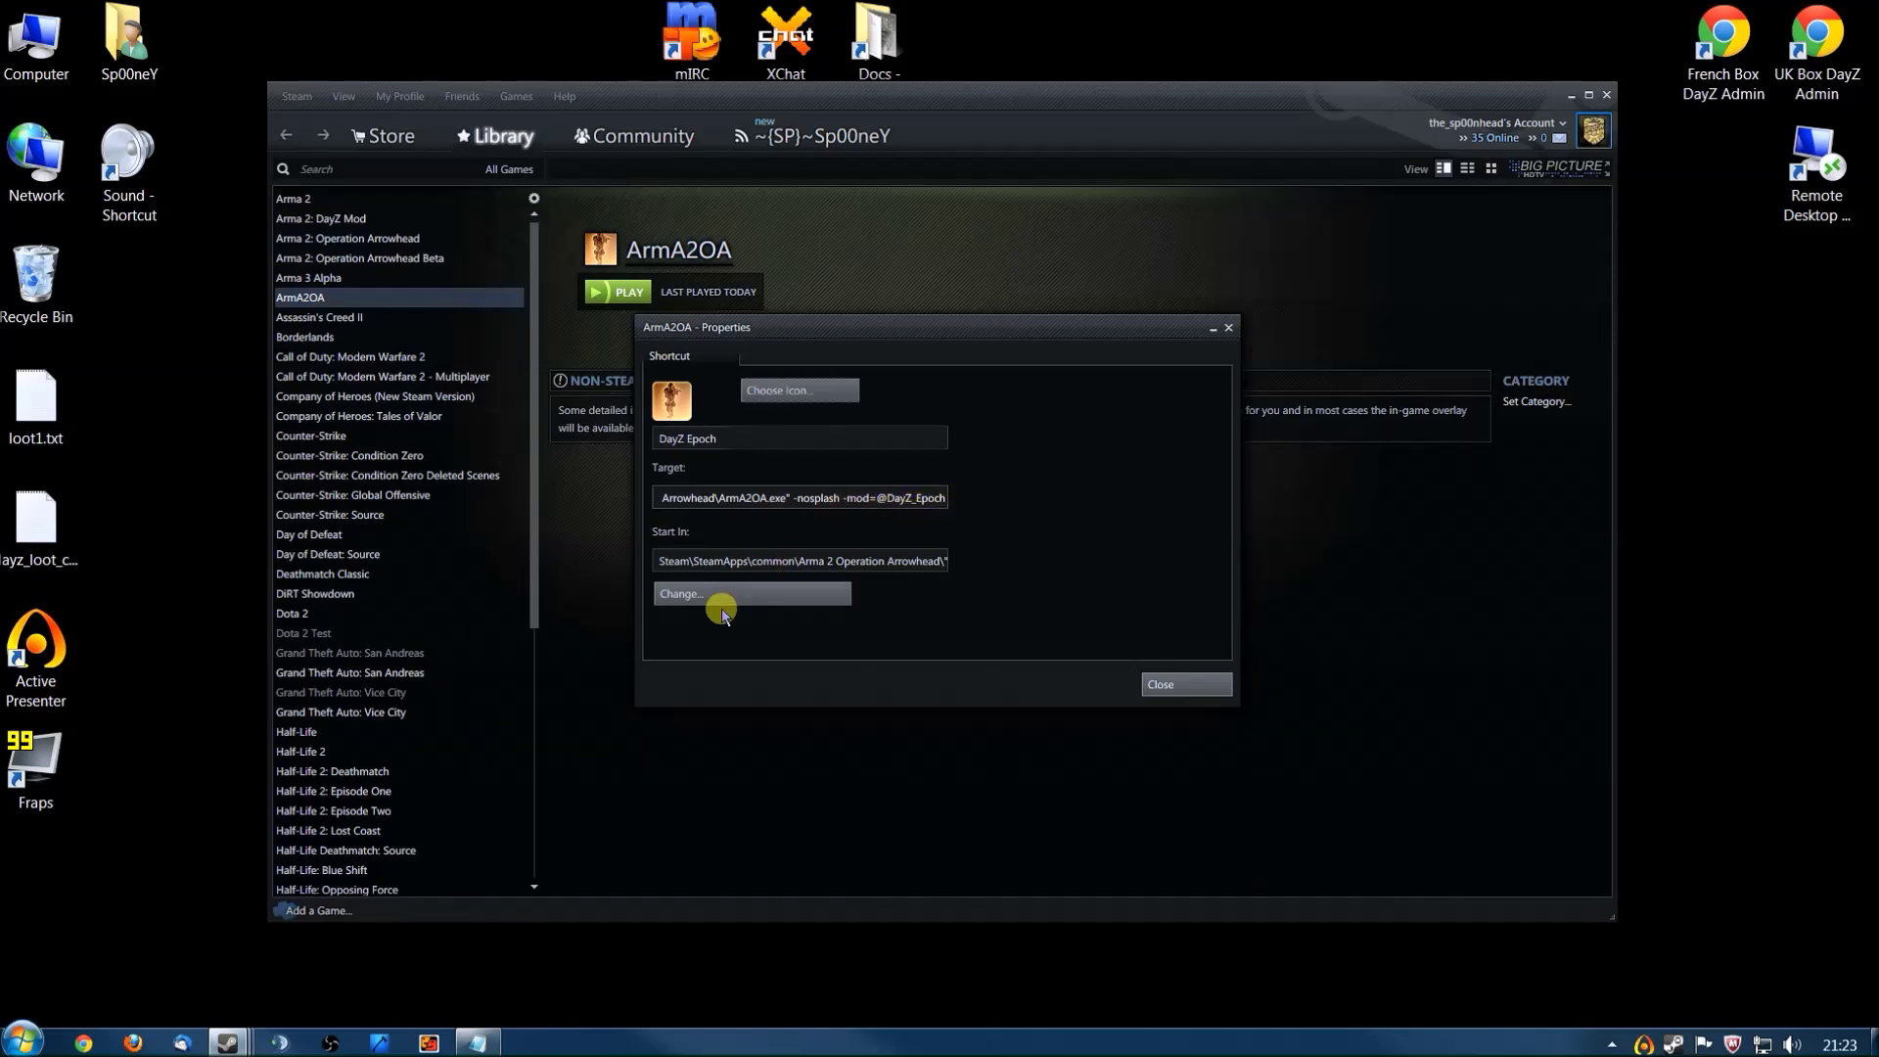
left_click(1188, 684)
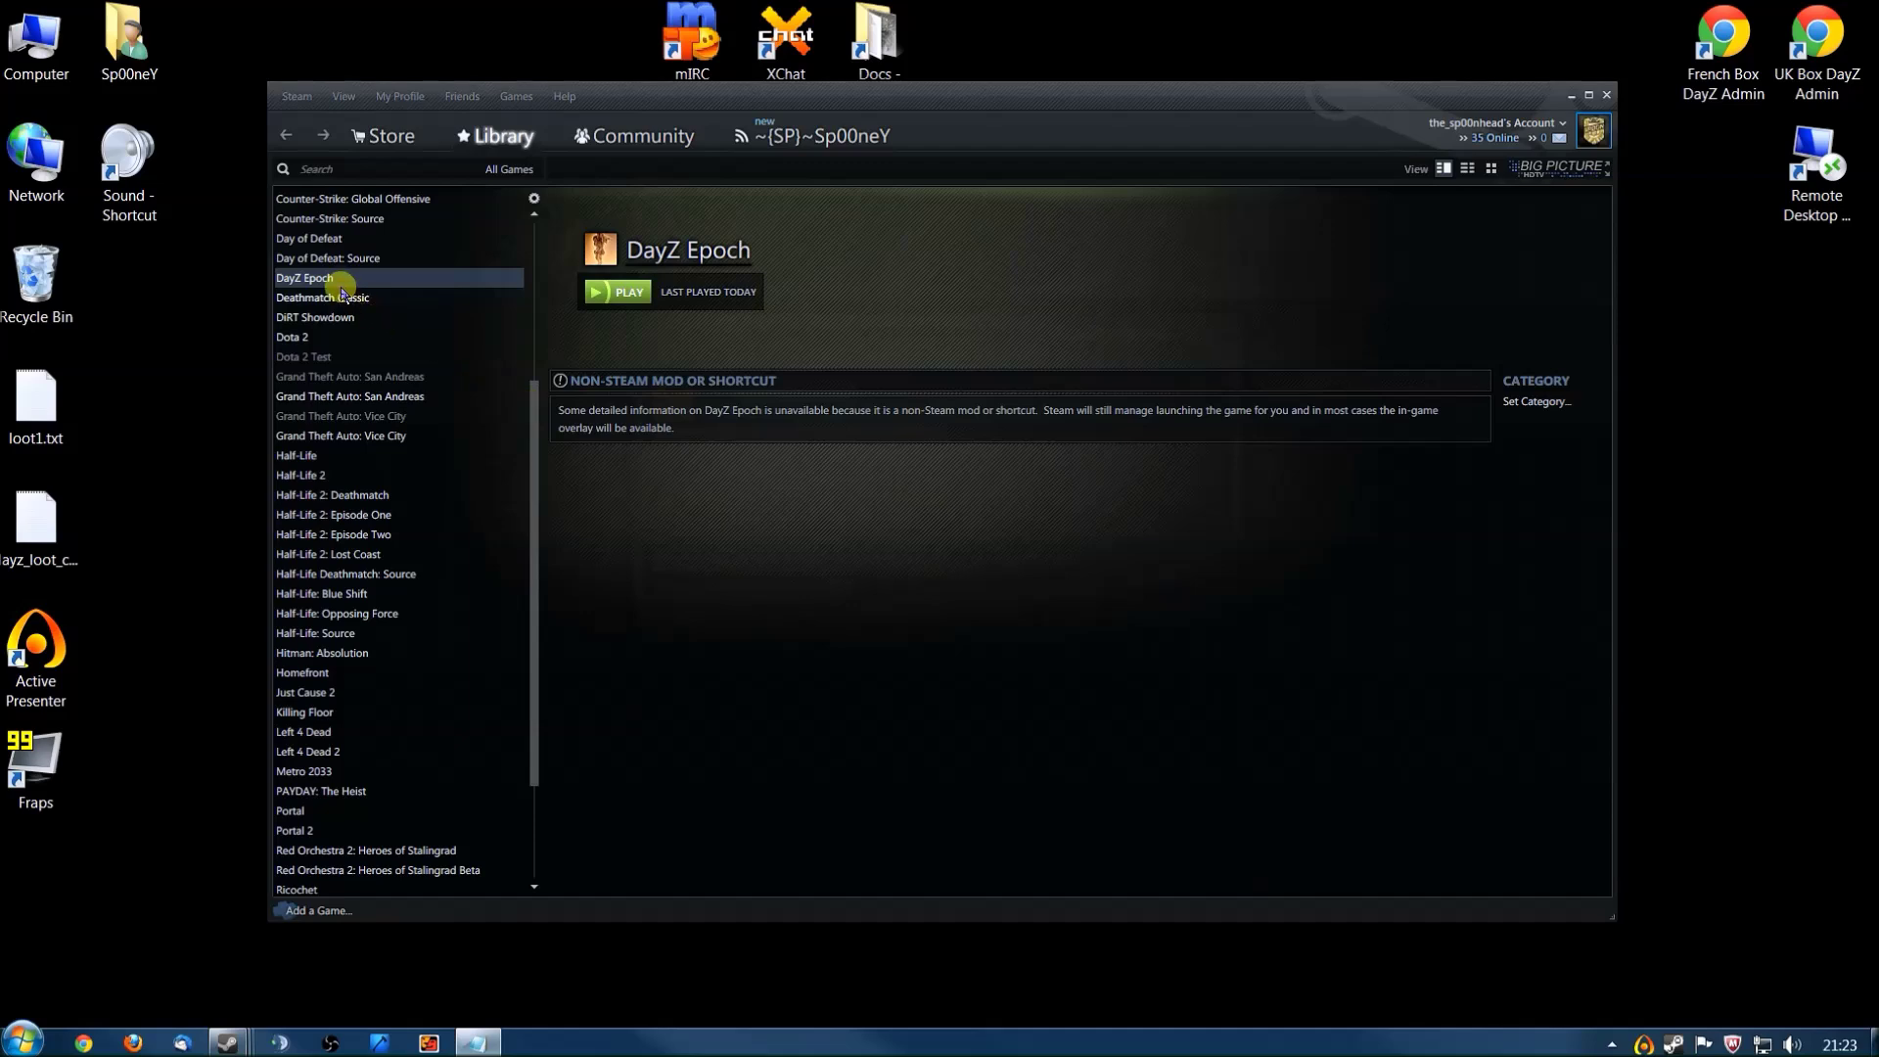
left_click_drag(534, 446, 520, 376)
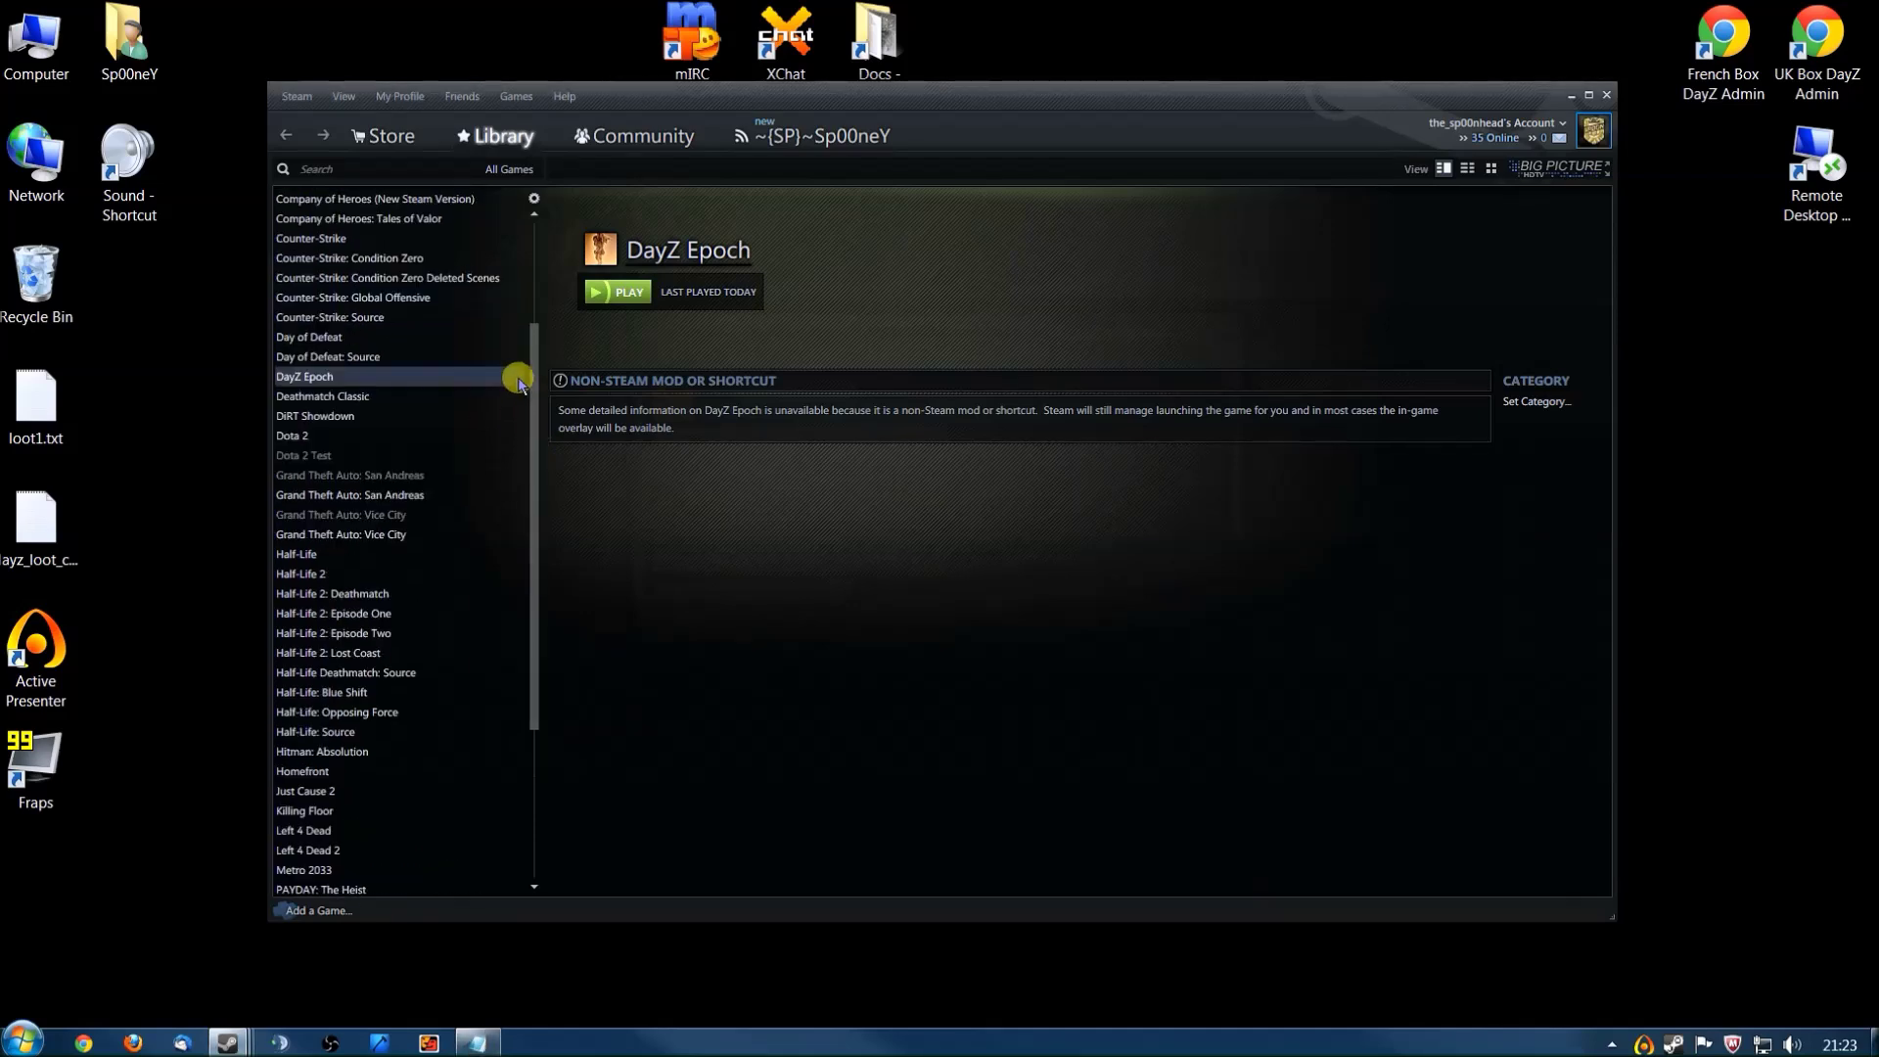